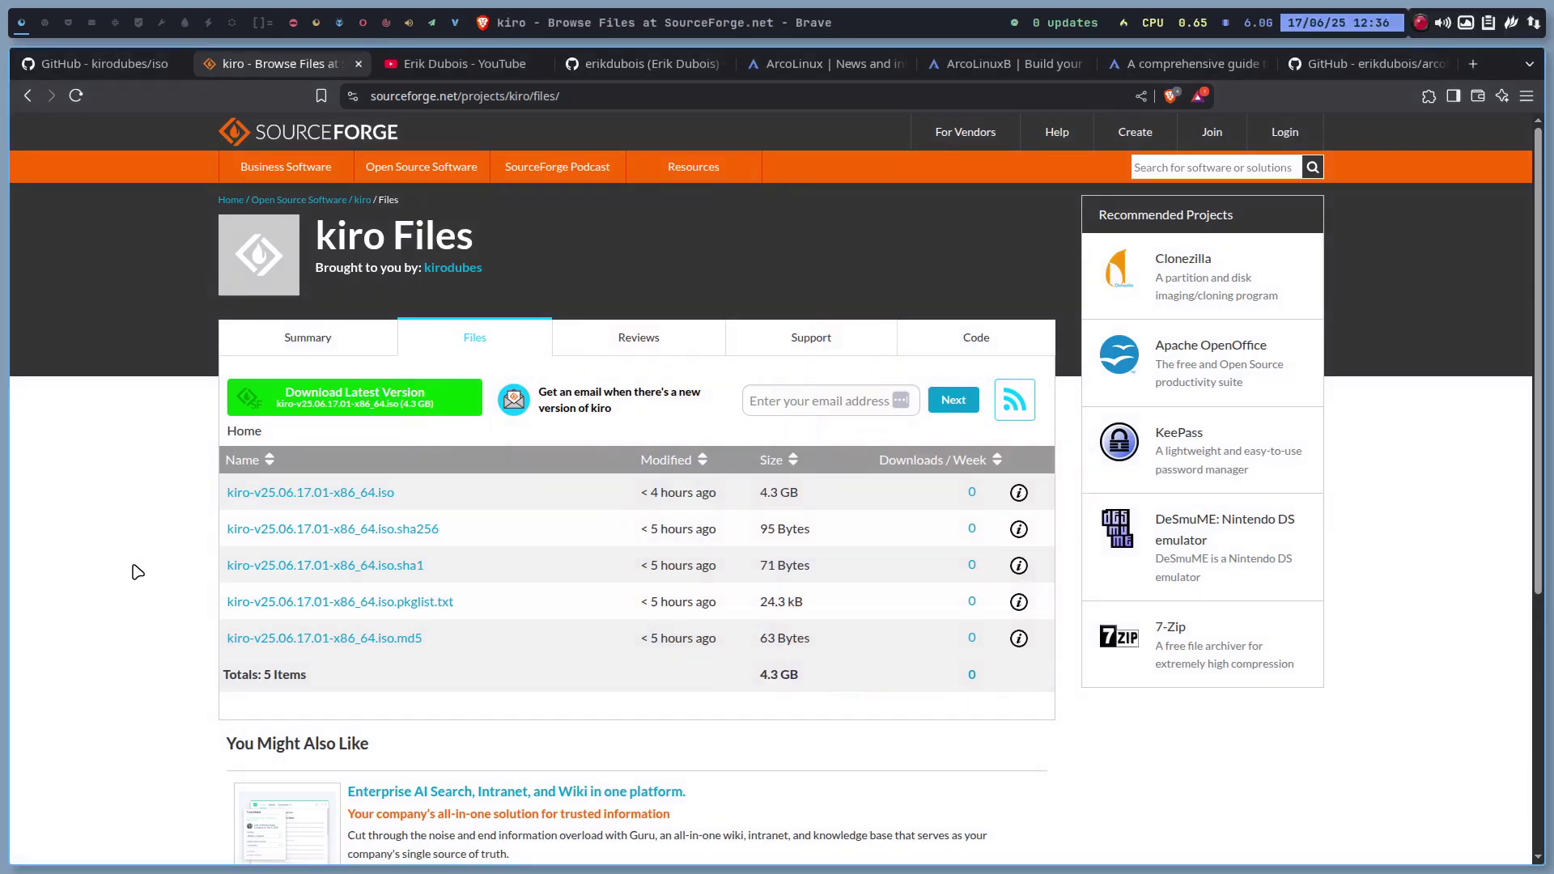
Restart the kiro ISO download through the SinalBR Brazil mirror.
click(359, 495)
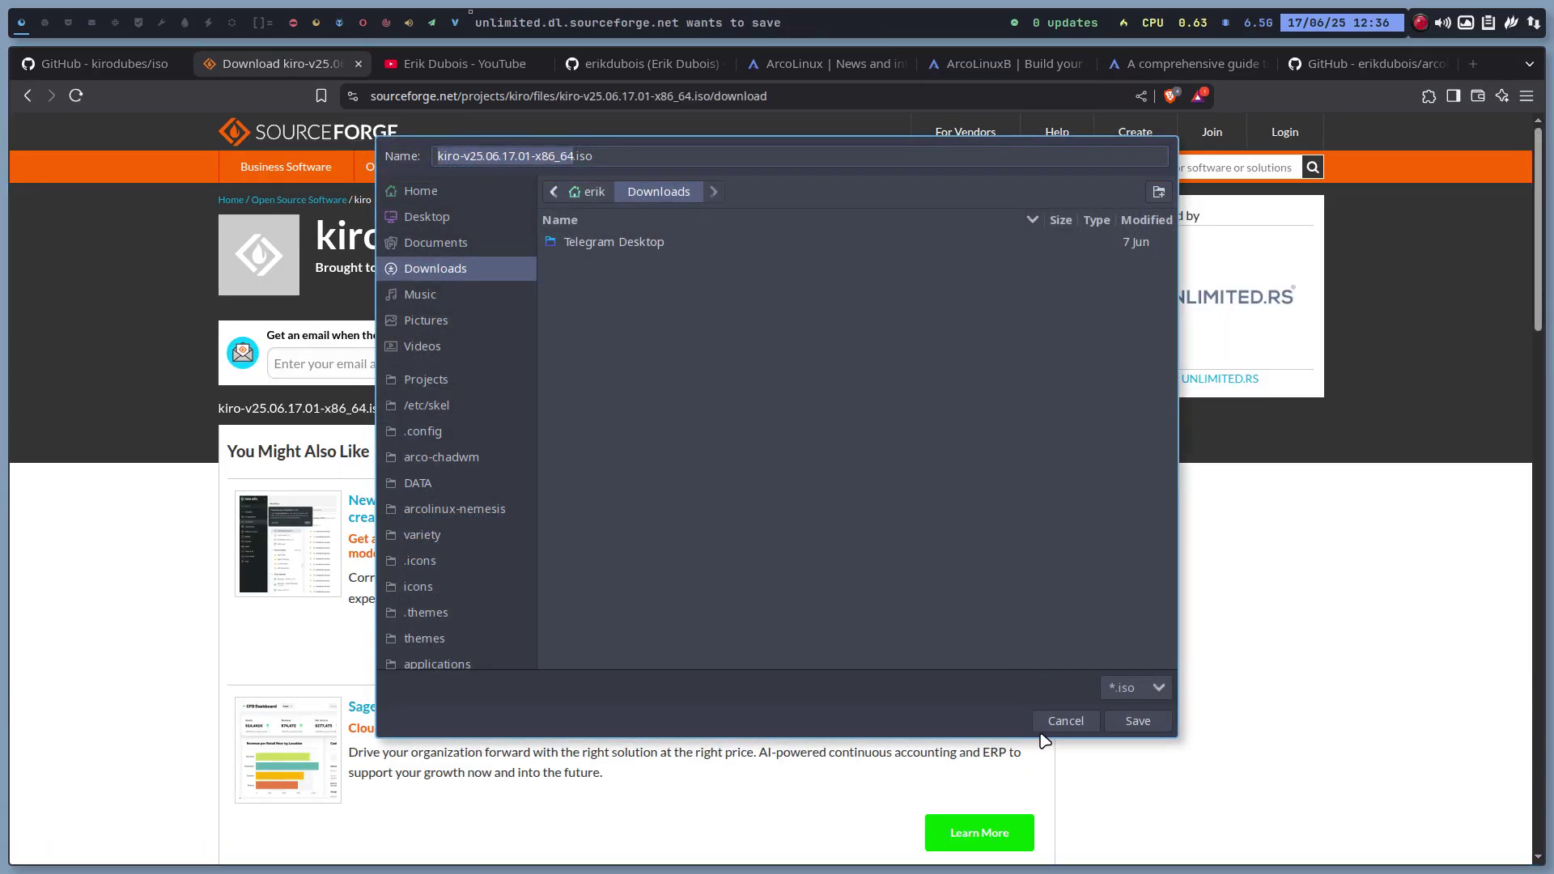
click(1065, 721)
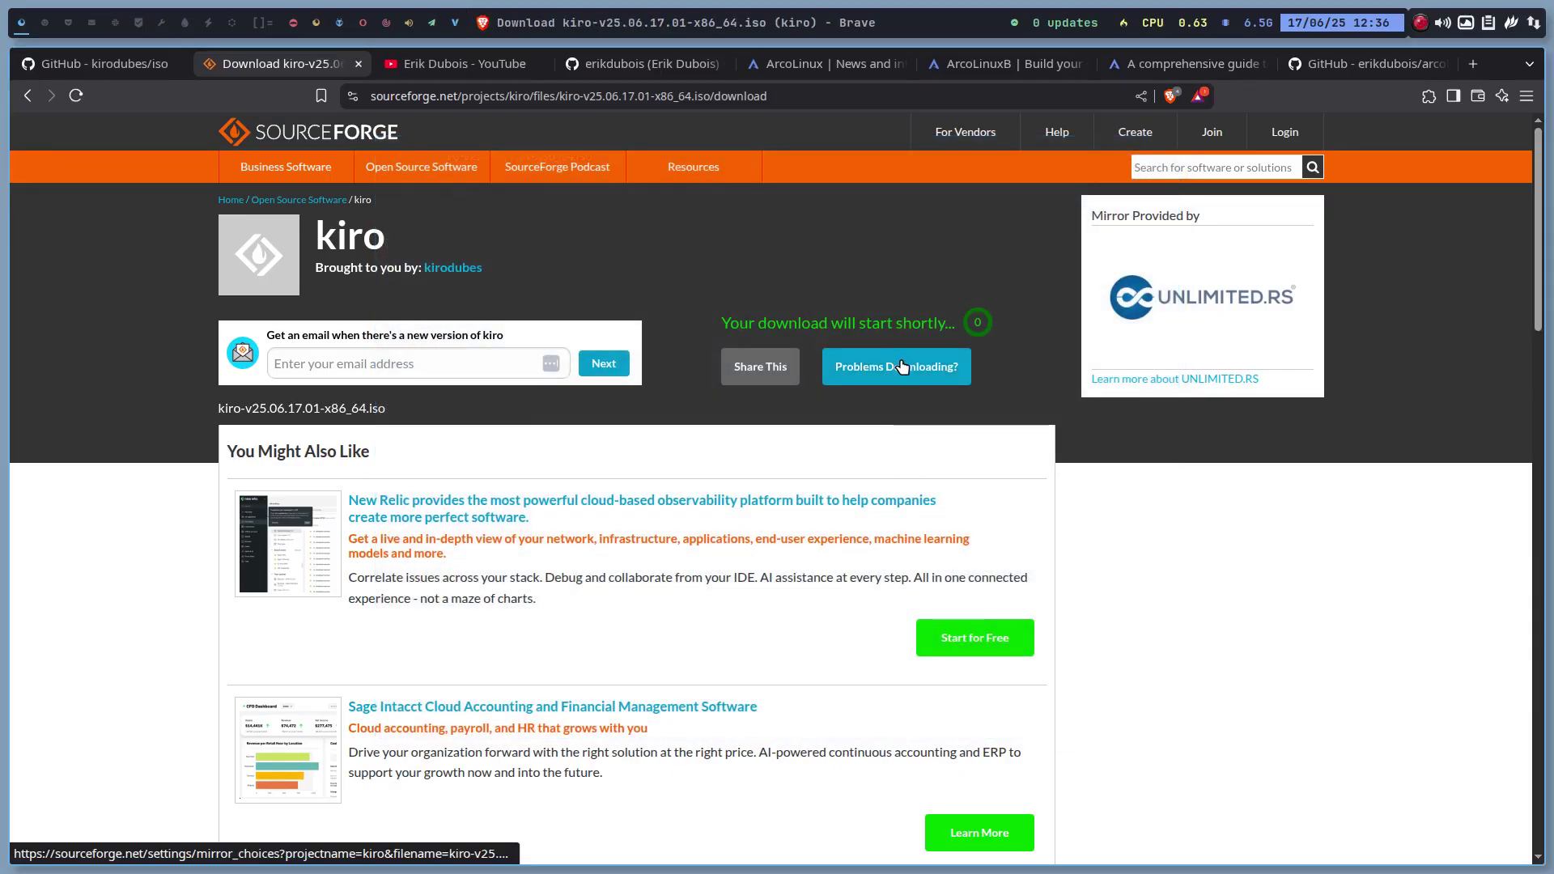
click(902, 368)
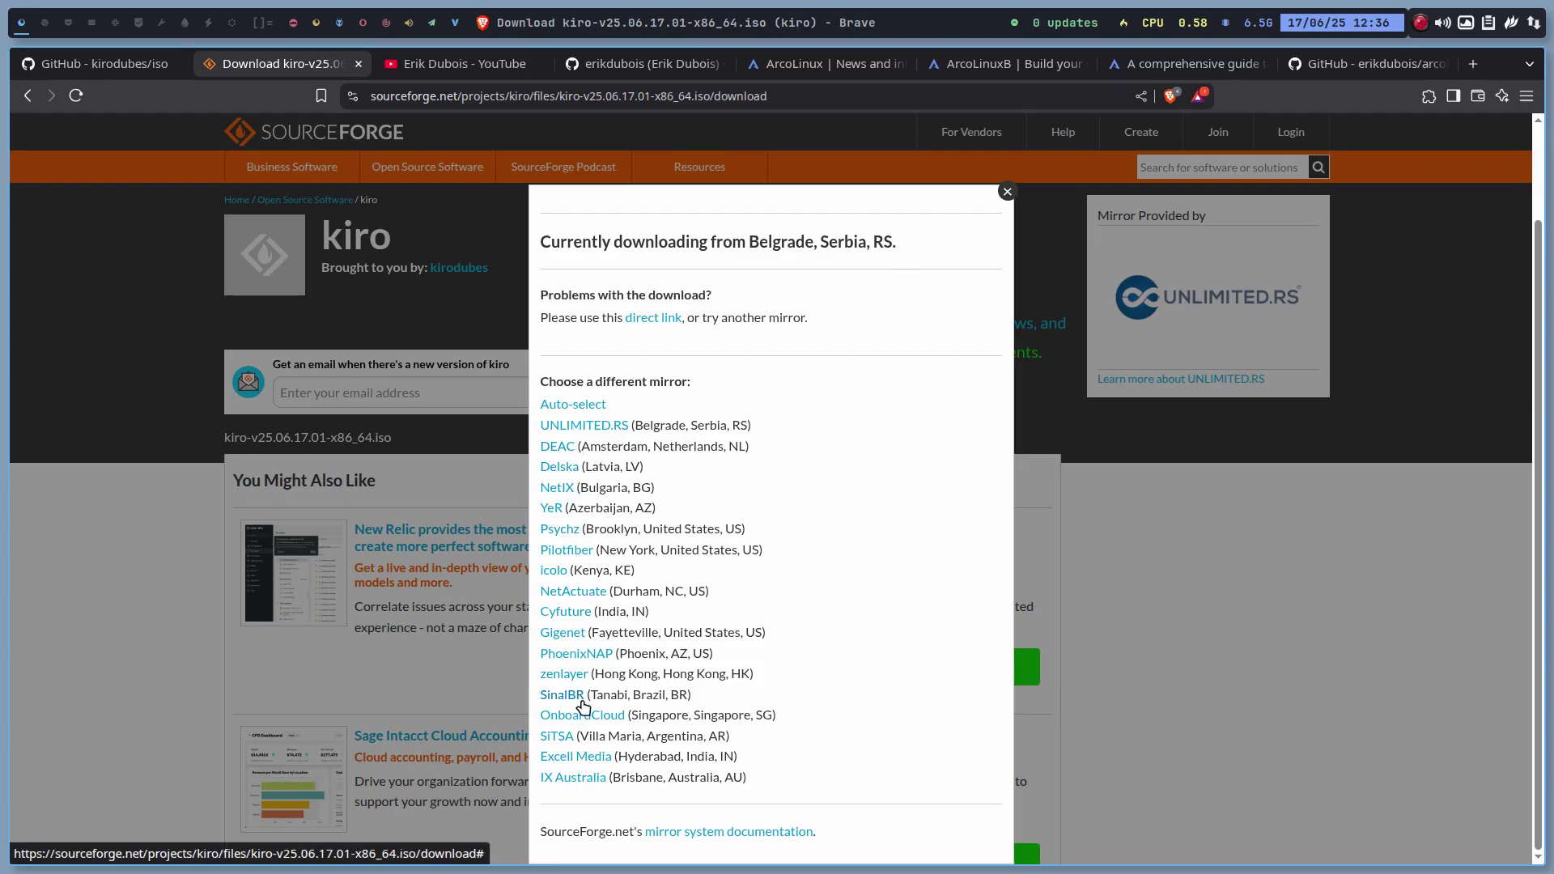
click(566, 778)
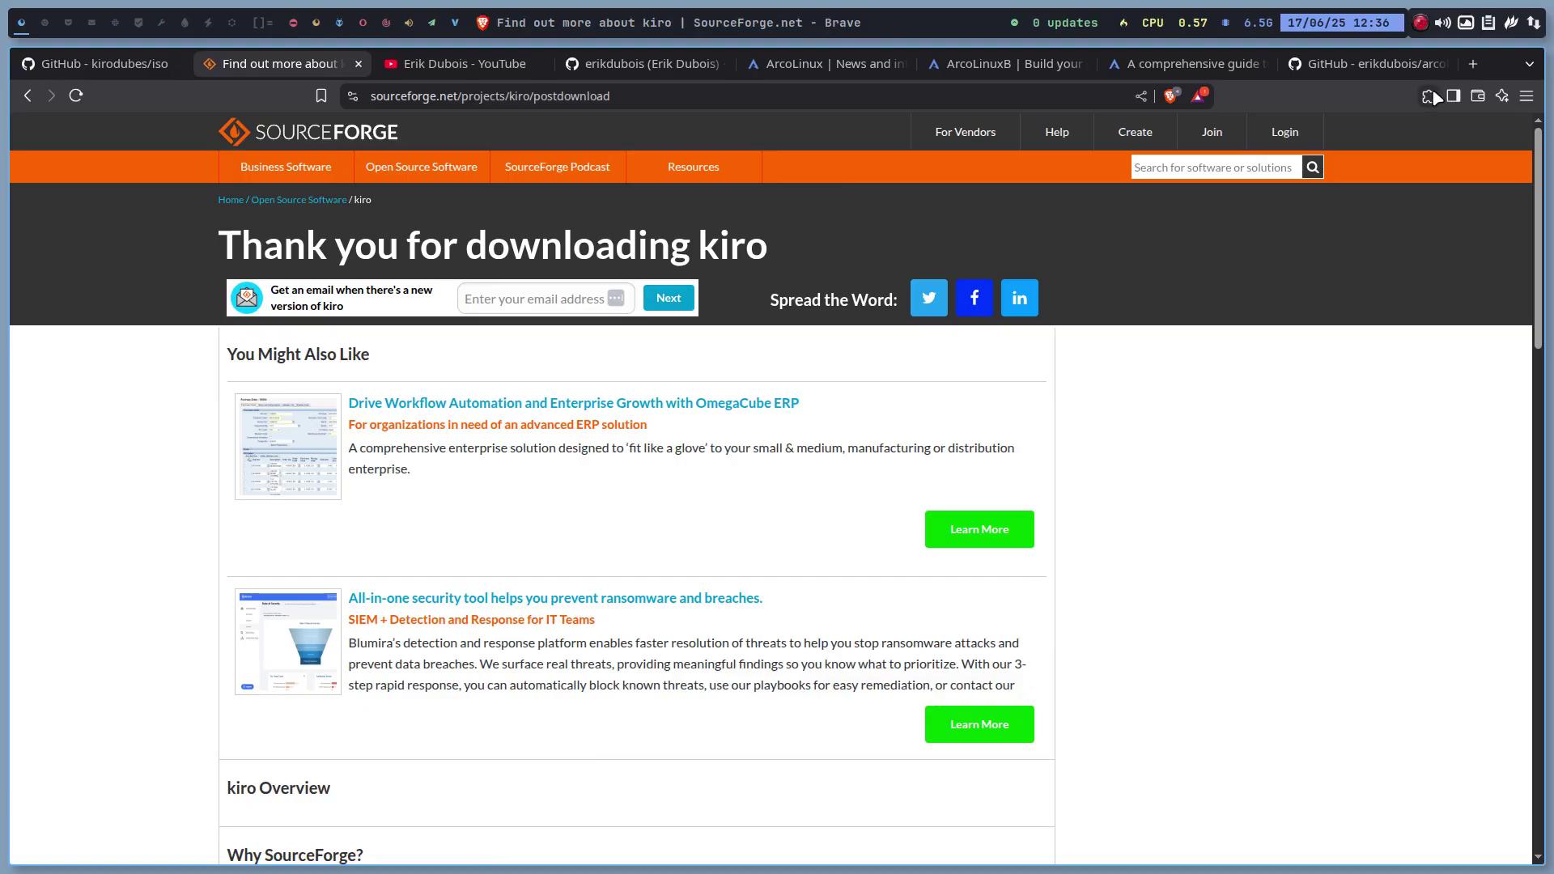
Save the kiro ISO to Downloads via the DEAC Amsterdam mirror and check its progress.
click(29, 96)
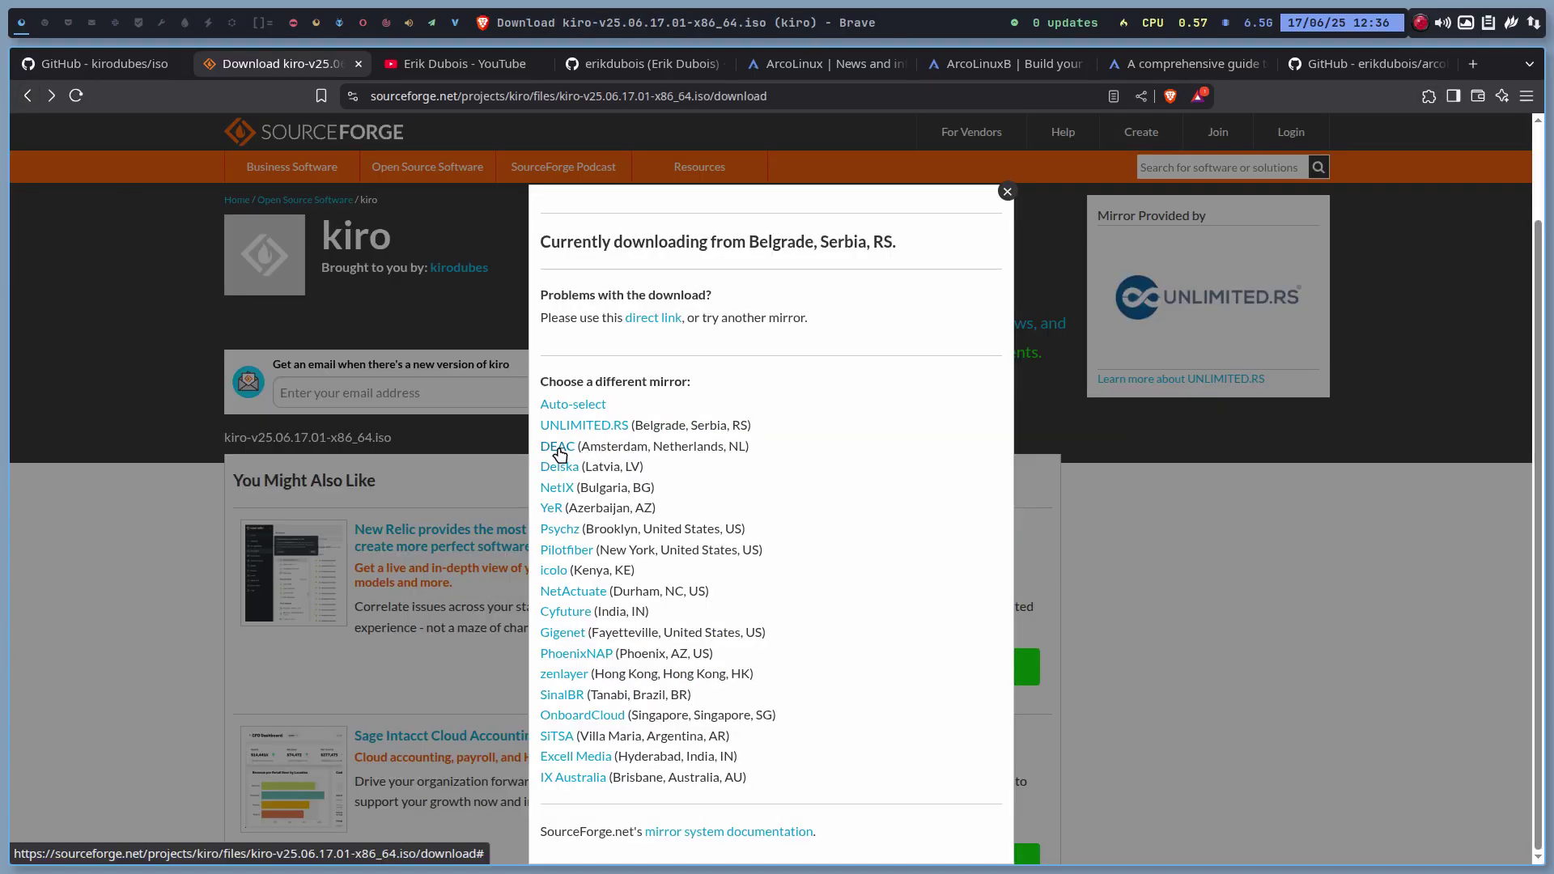
click(558, 447)
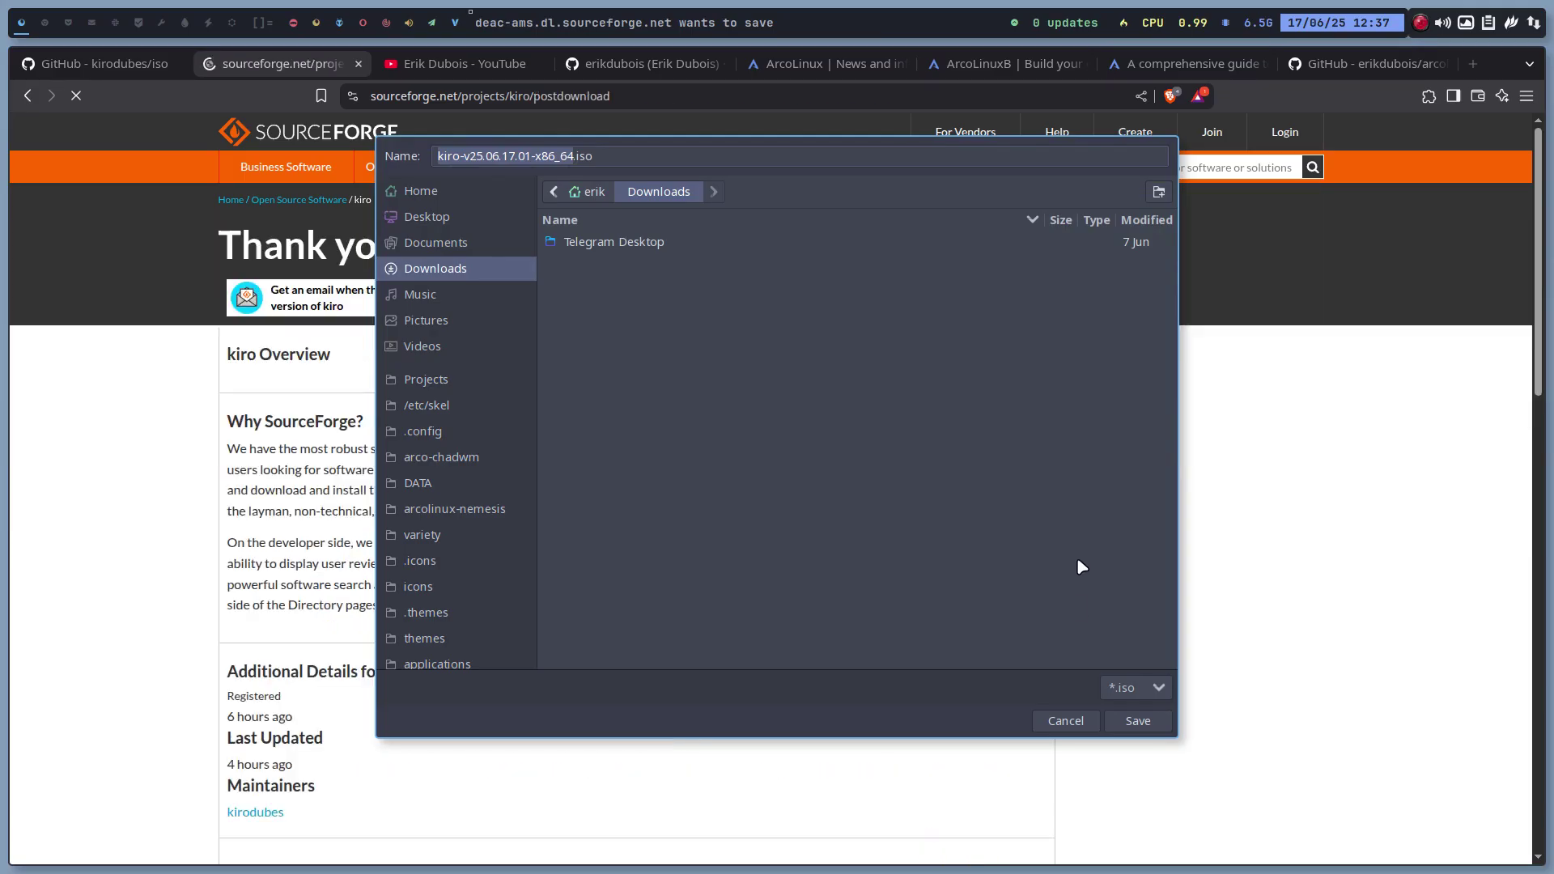
click(1129, 721)
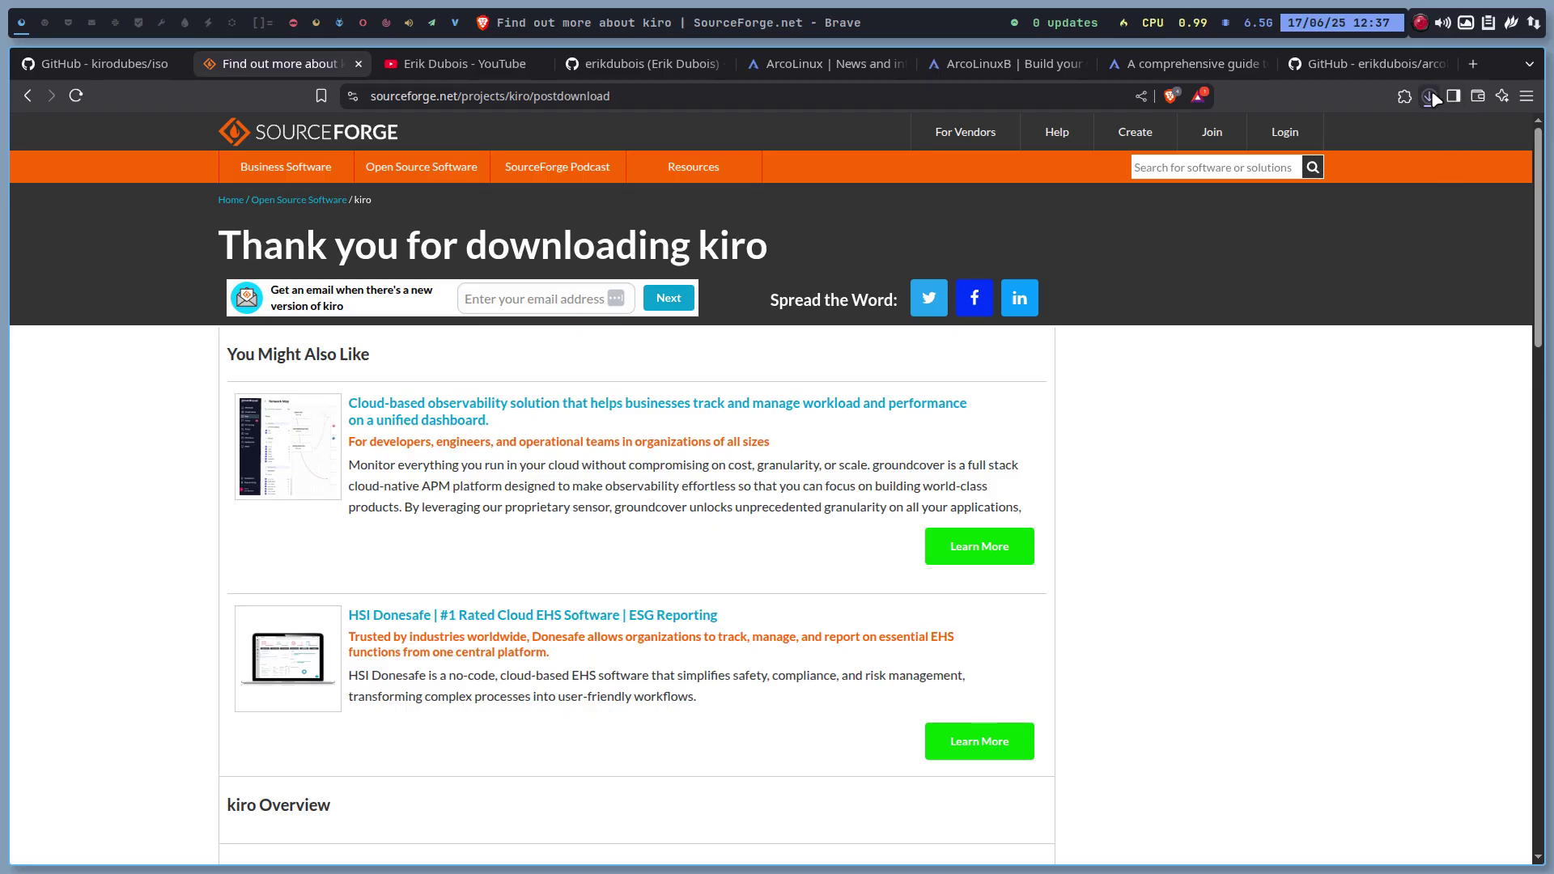
click(1431, 95)
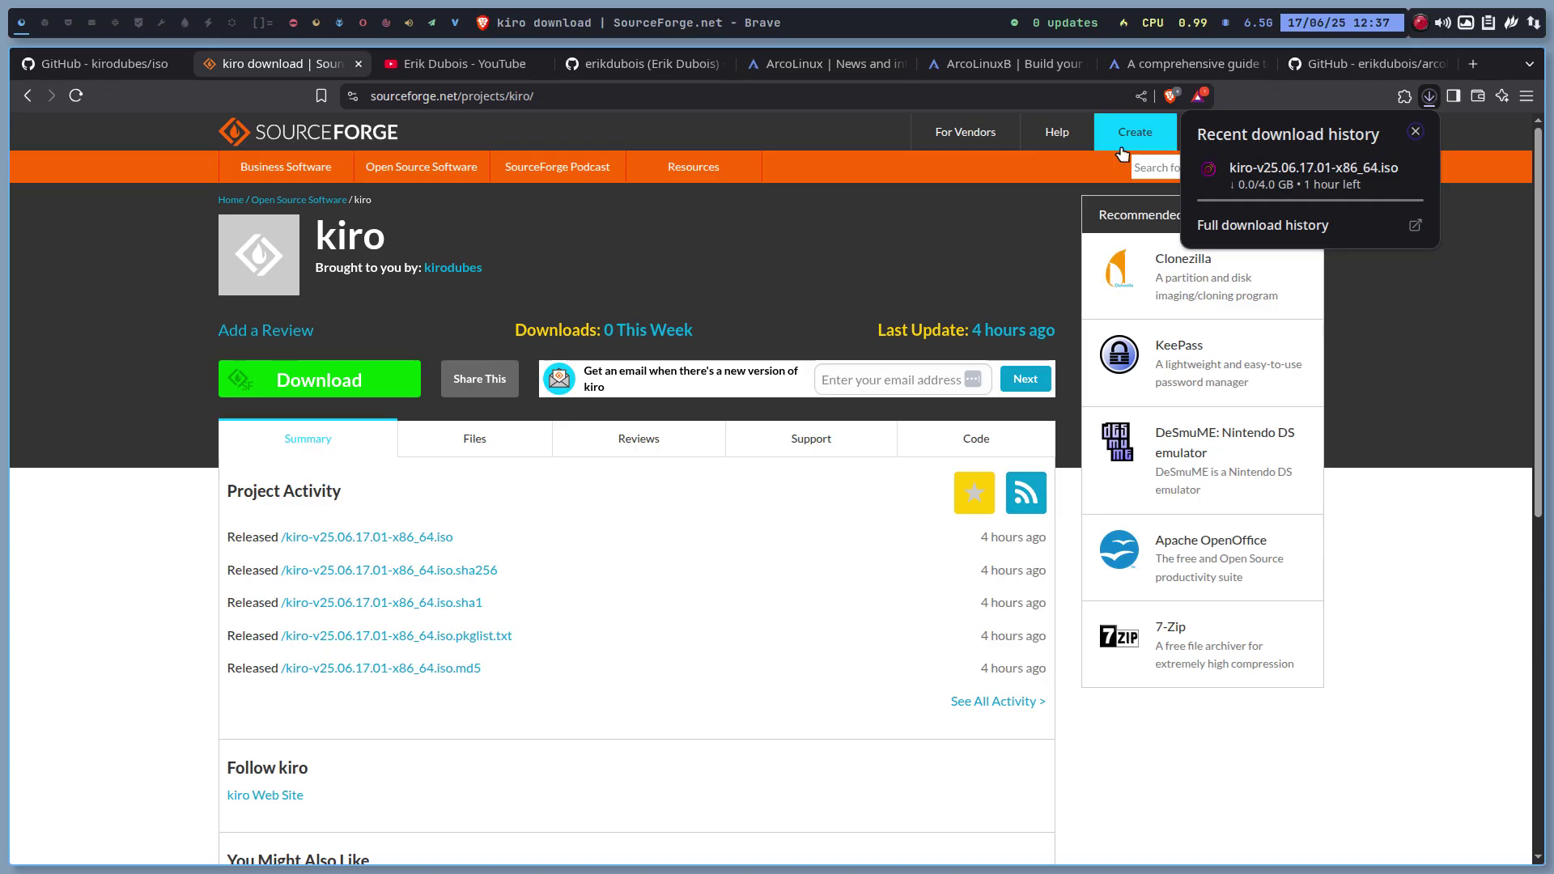
Restart the kiro ISO download and save it through the direct link.
click(1444, 390)
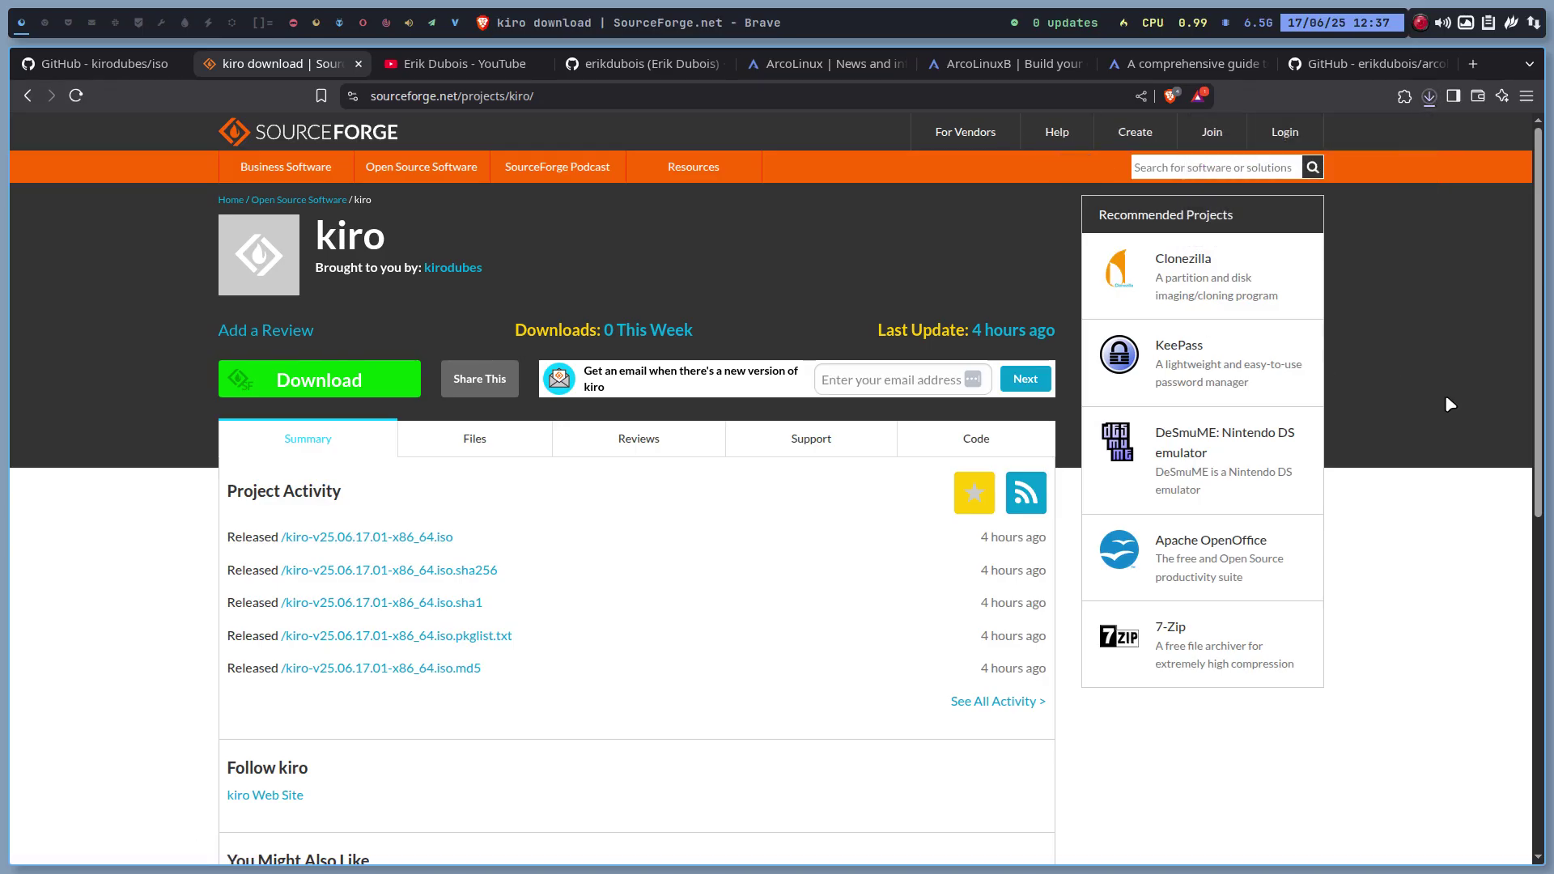
click(420, 542)
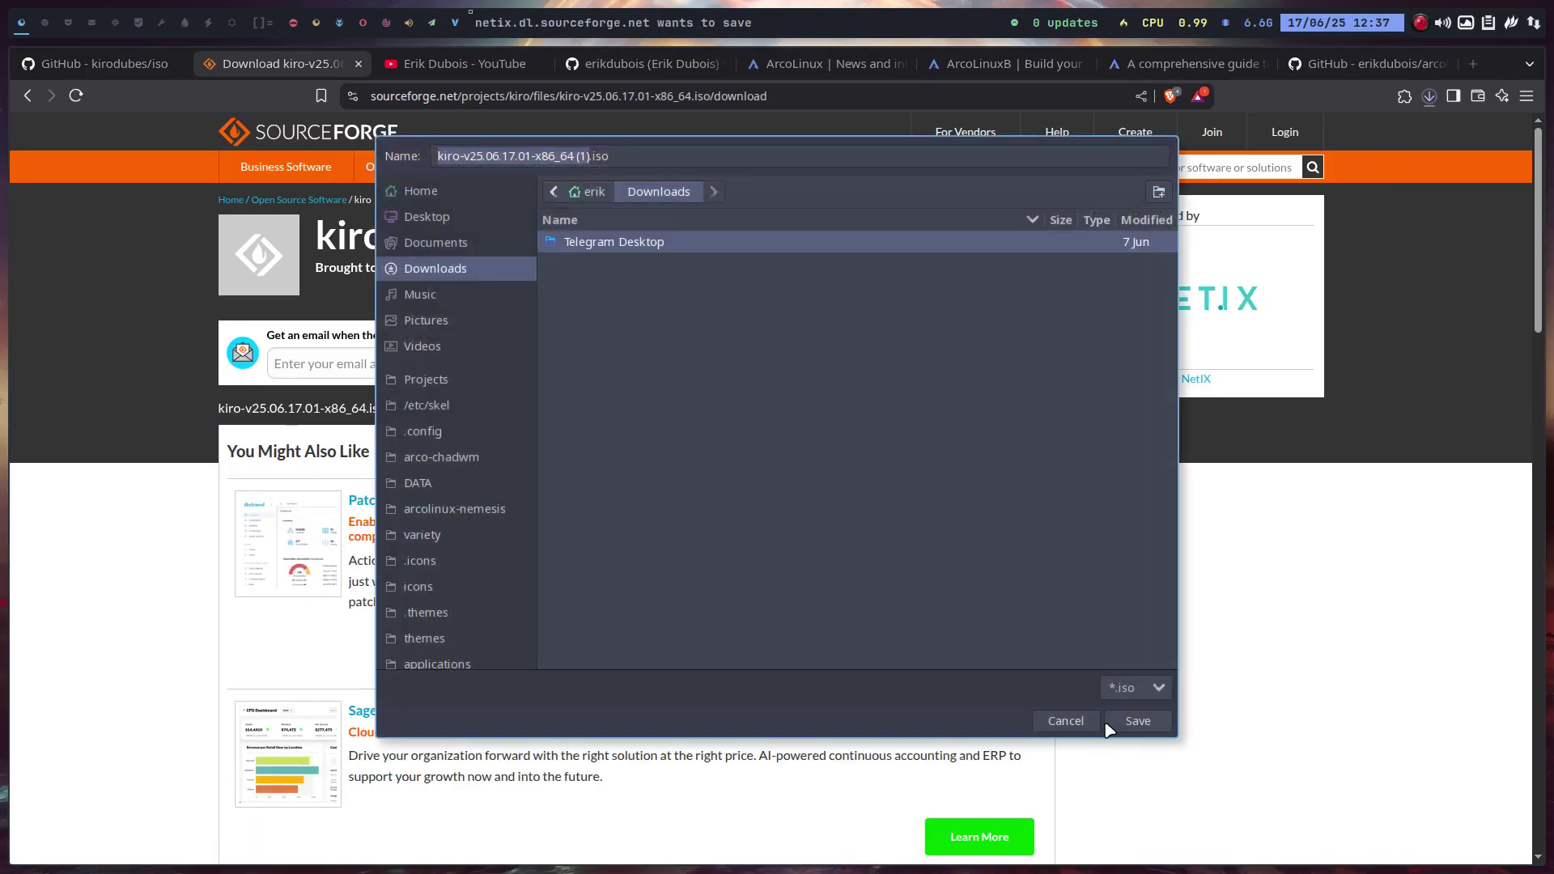
click(1109, 725)
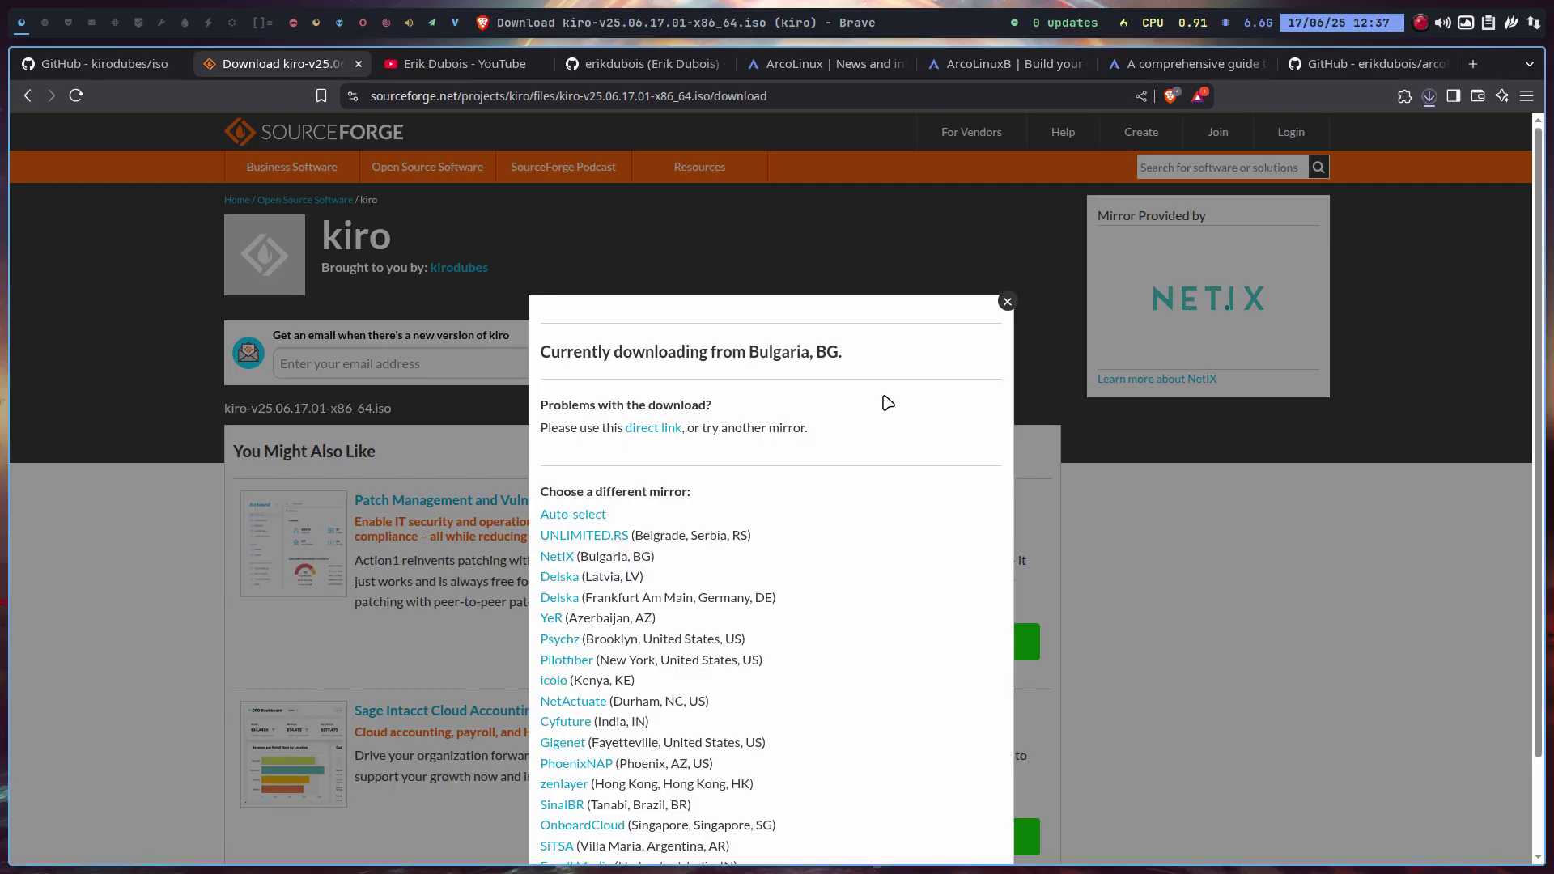
click(669, 429)
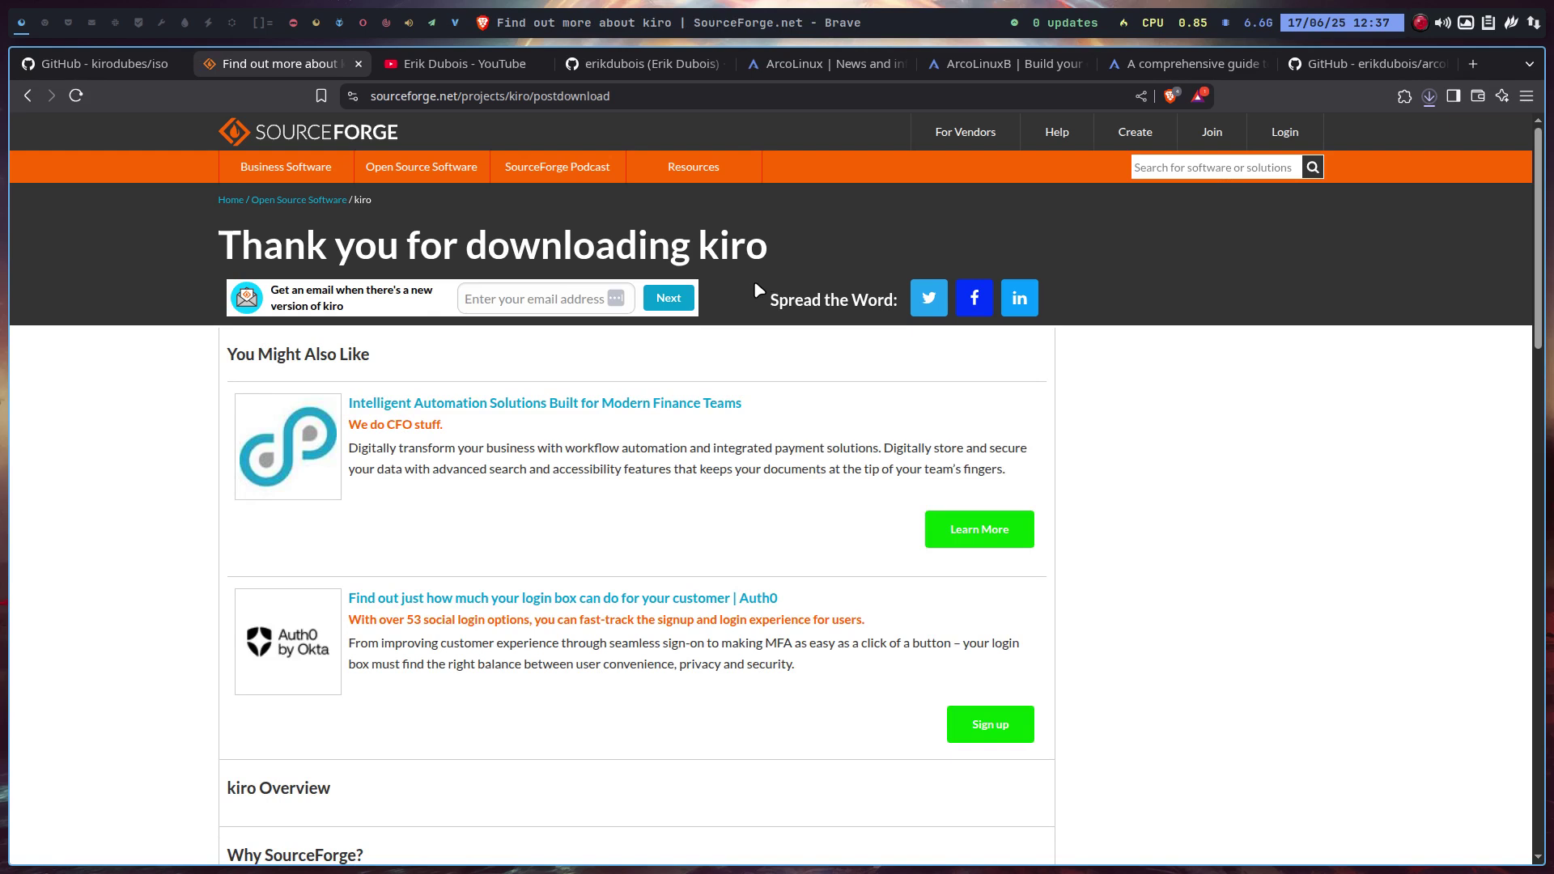
Cancel the slow ISO download in the download history and return to the kiro project page.
click(1430, 98)
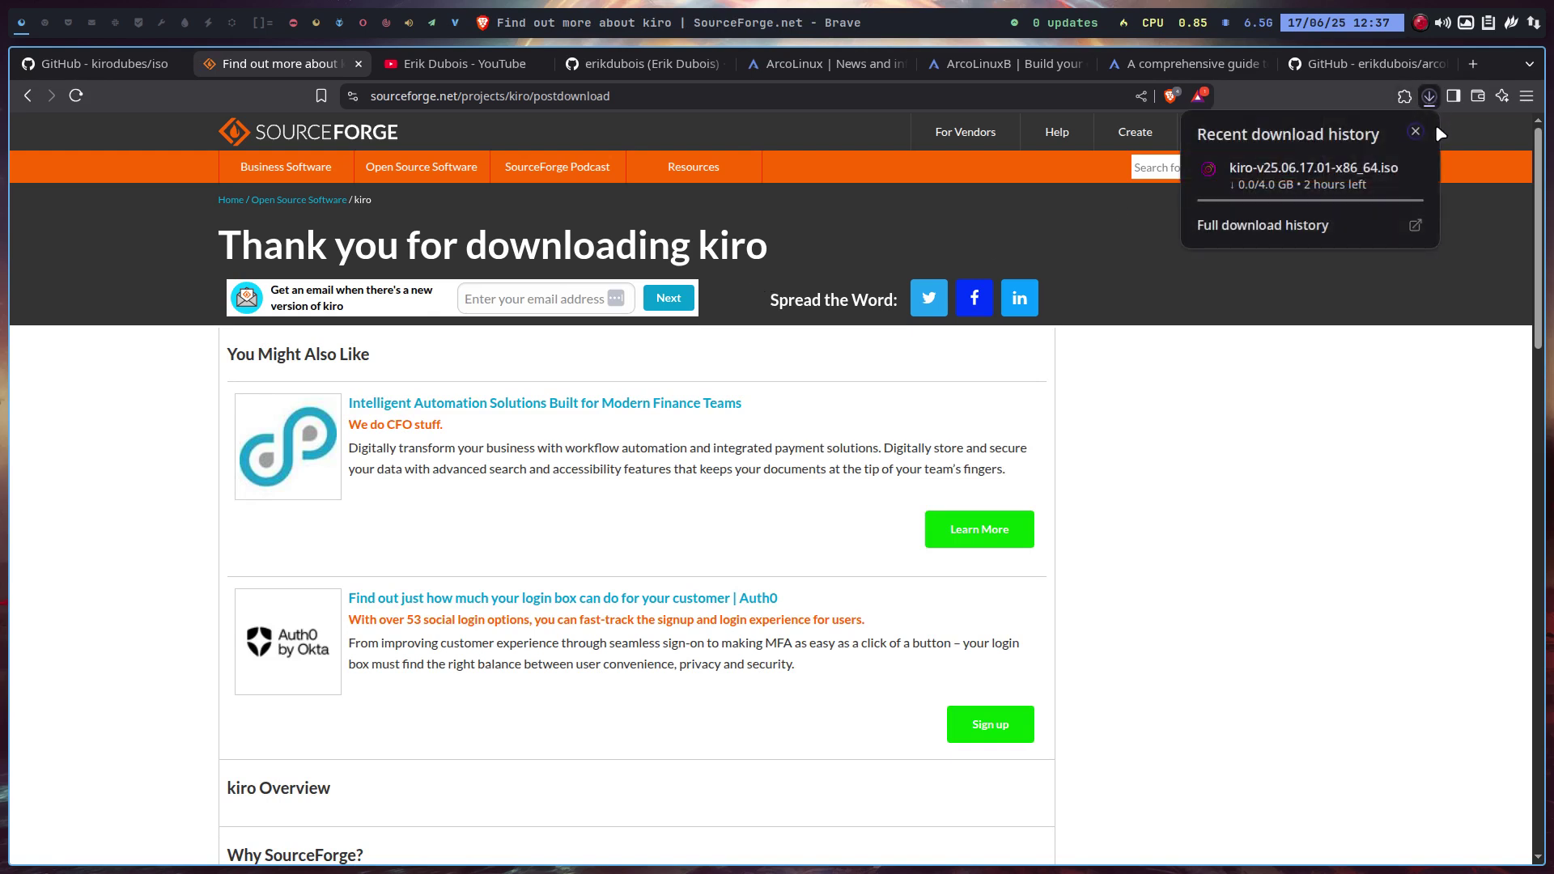
click(1412, 168)
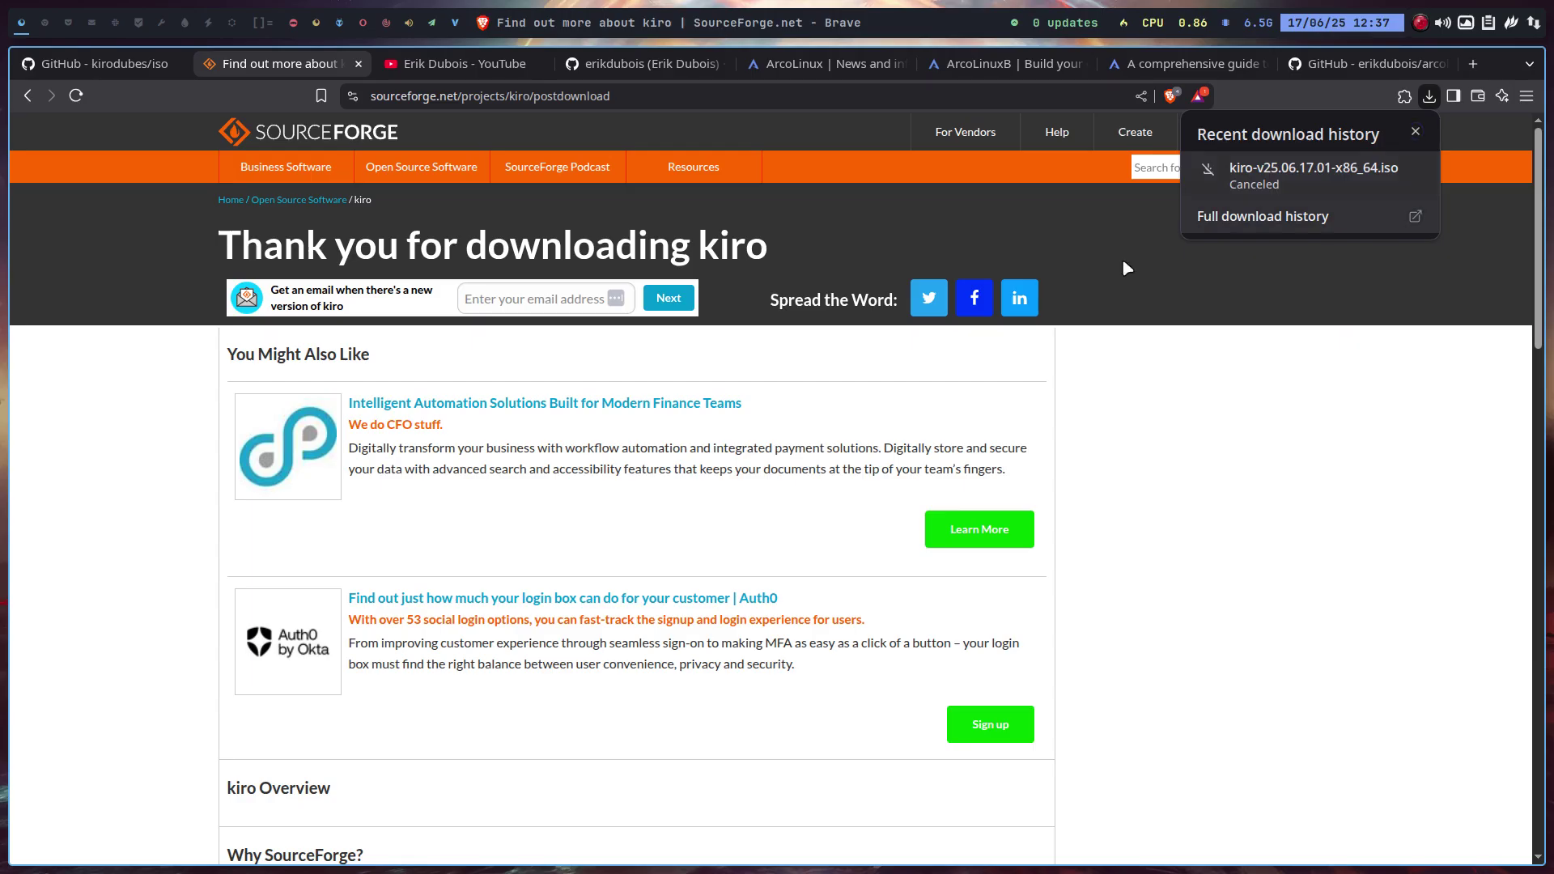
click(671, 299)
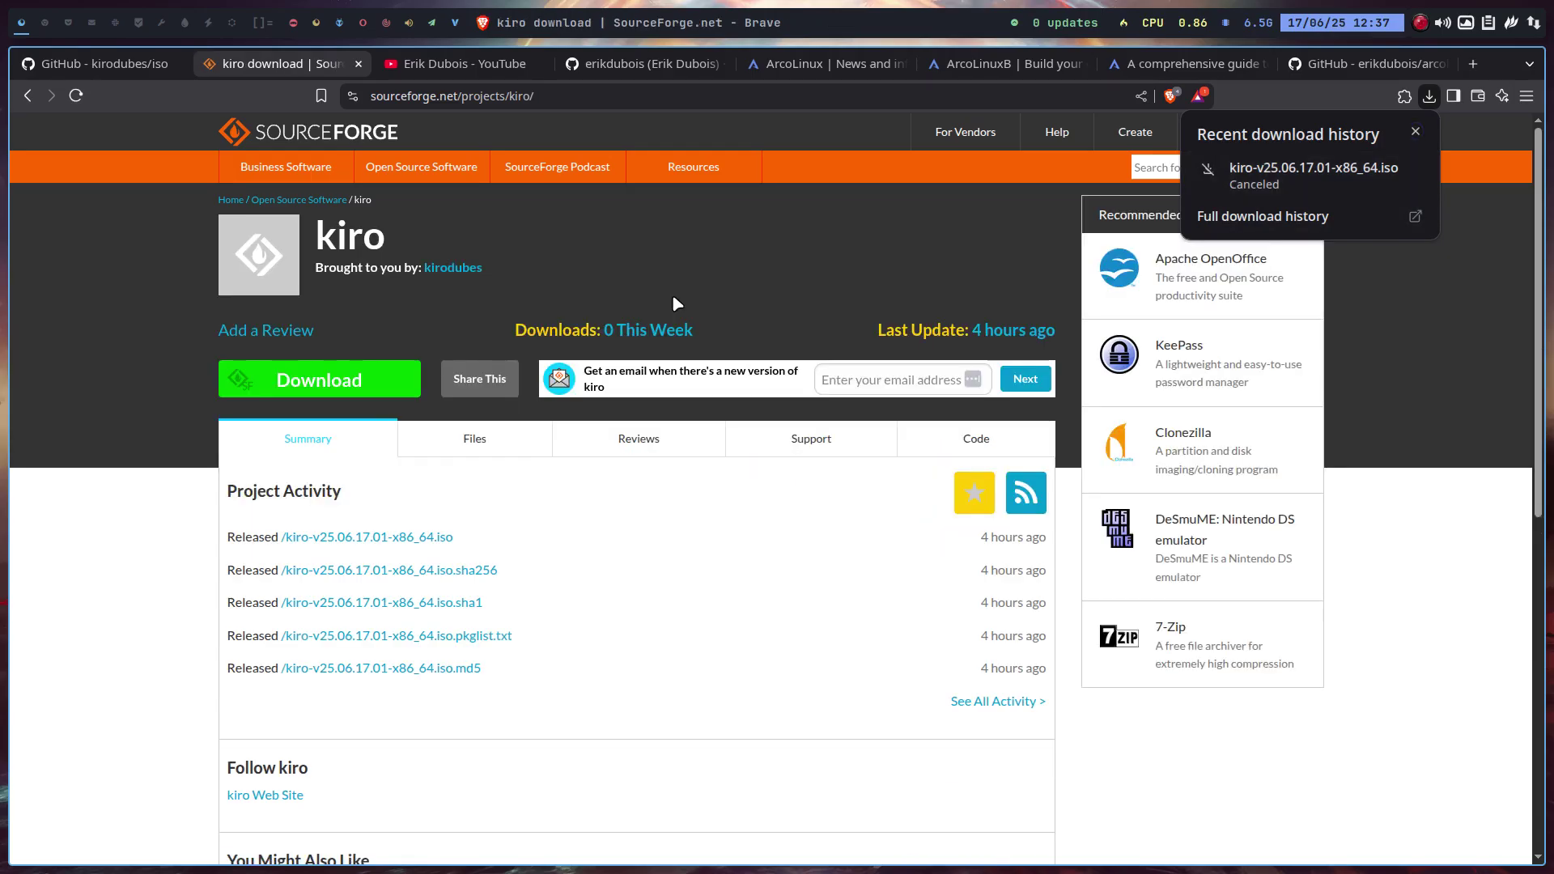
Save the kiro ISO to Downloads via the Auto-select mirror and check its progress.
click(419, 538)
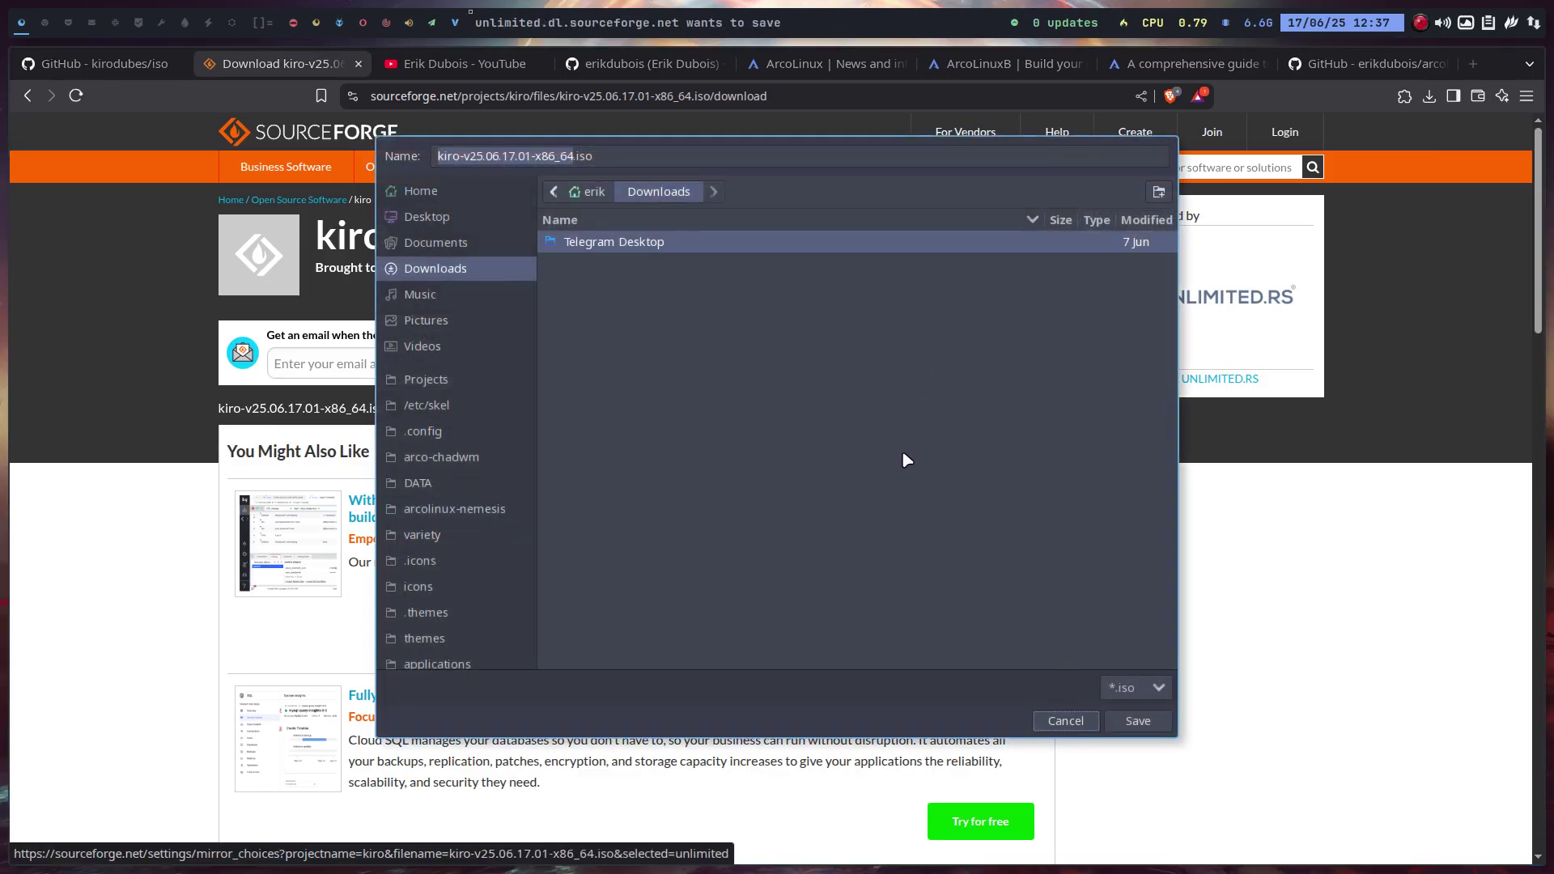
key(Return)
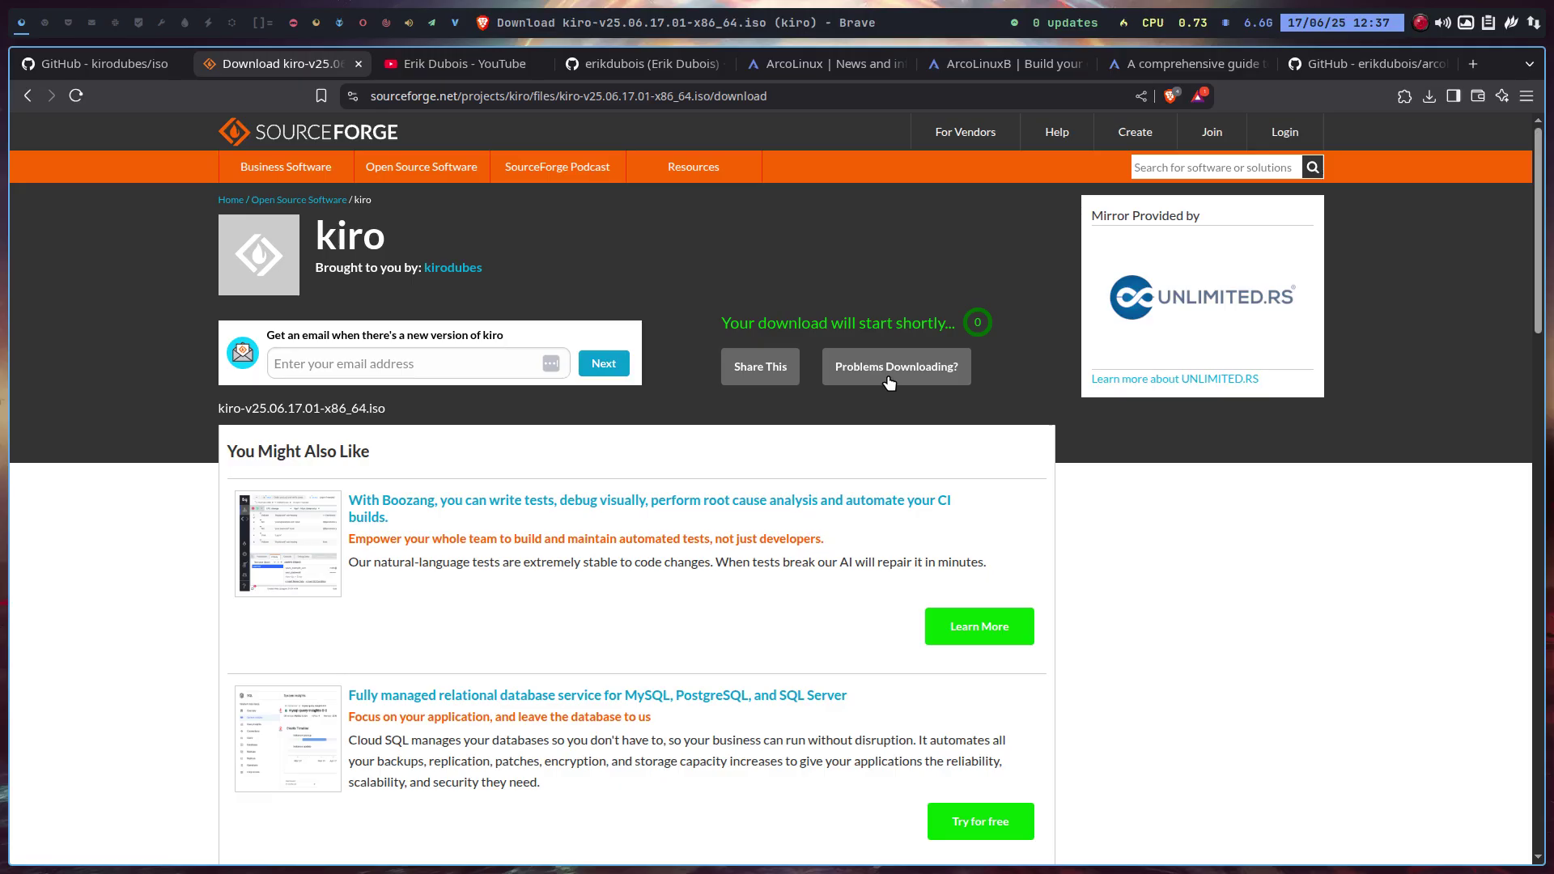
click(887, 382)
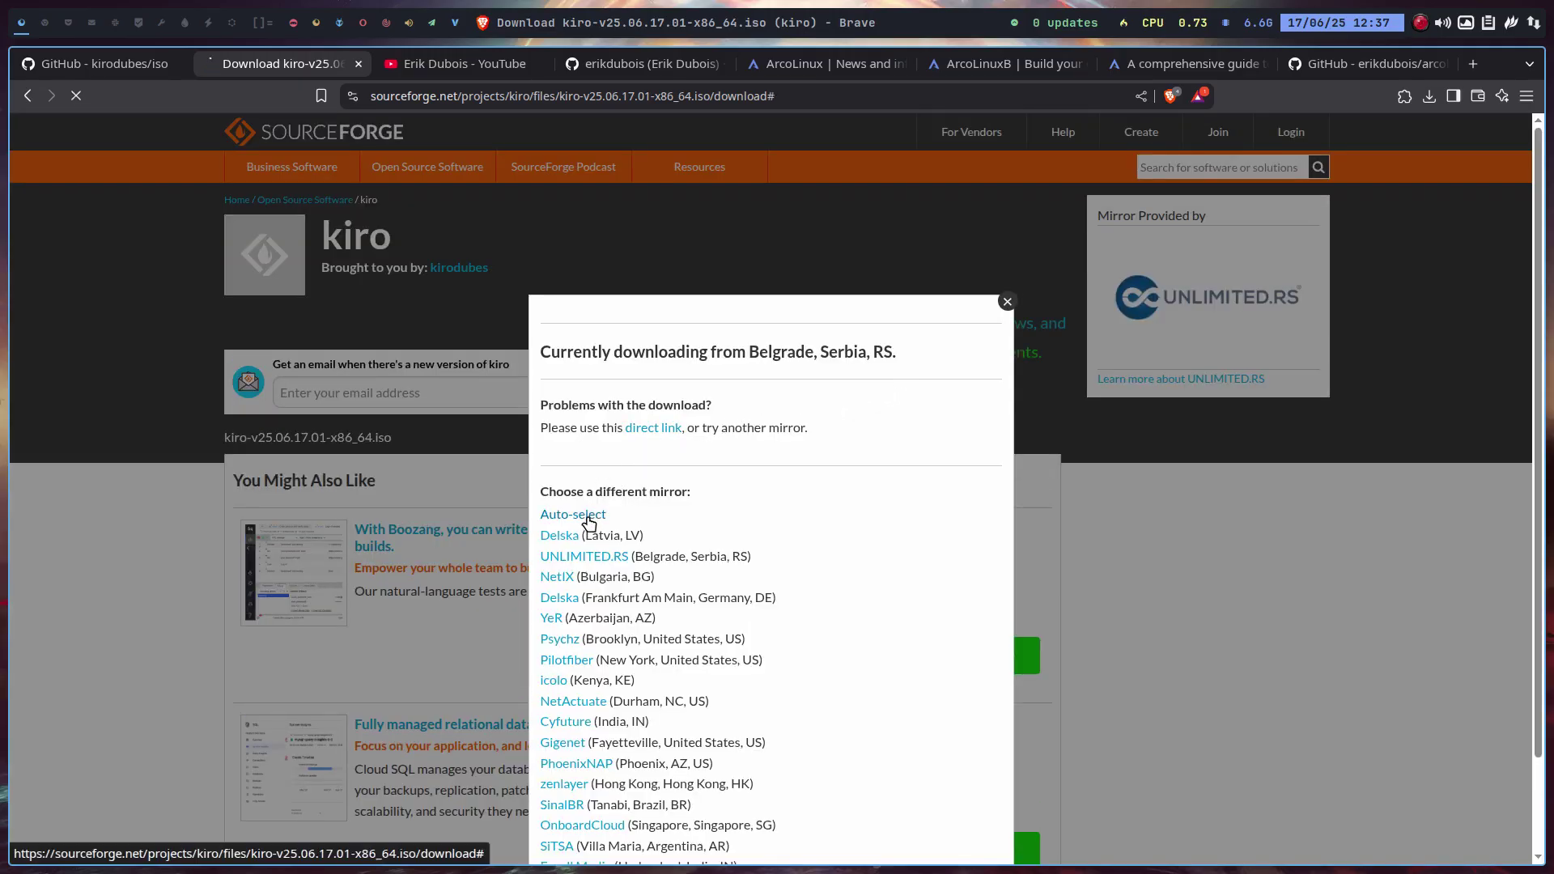
click(597, 520)
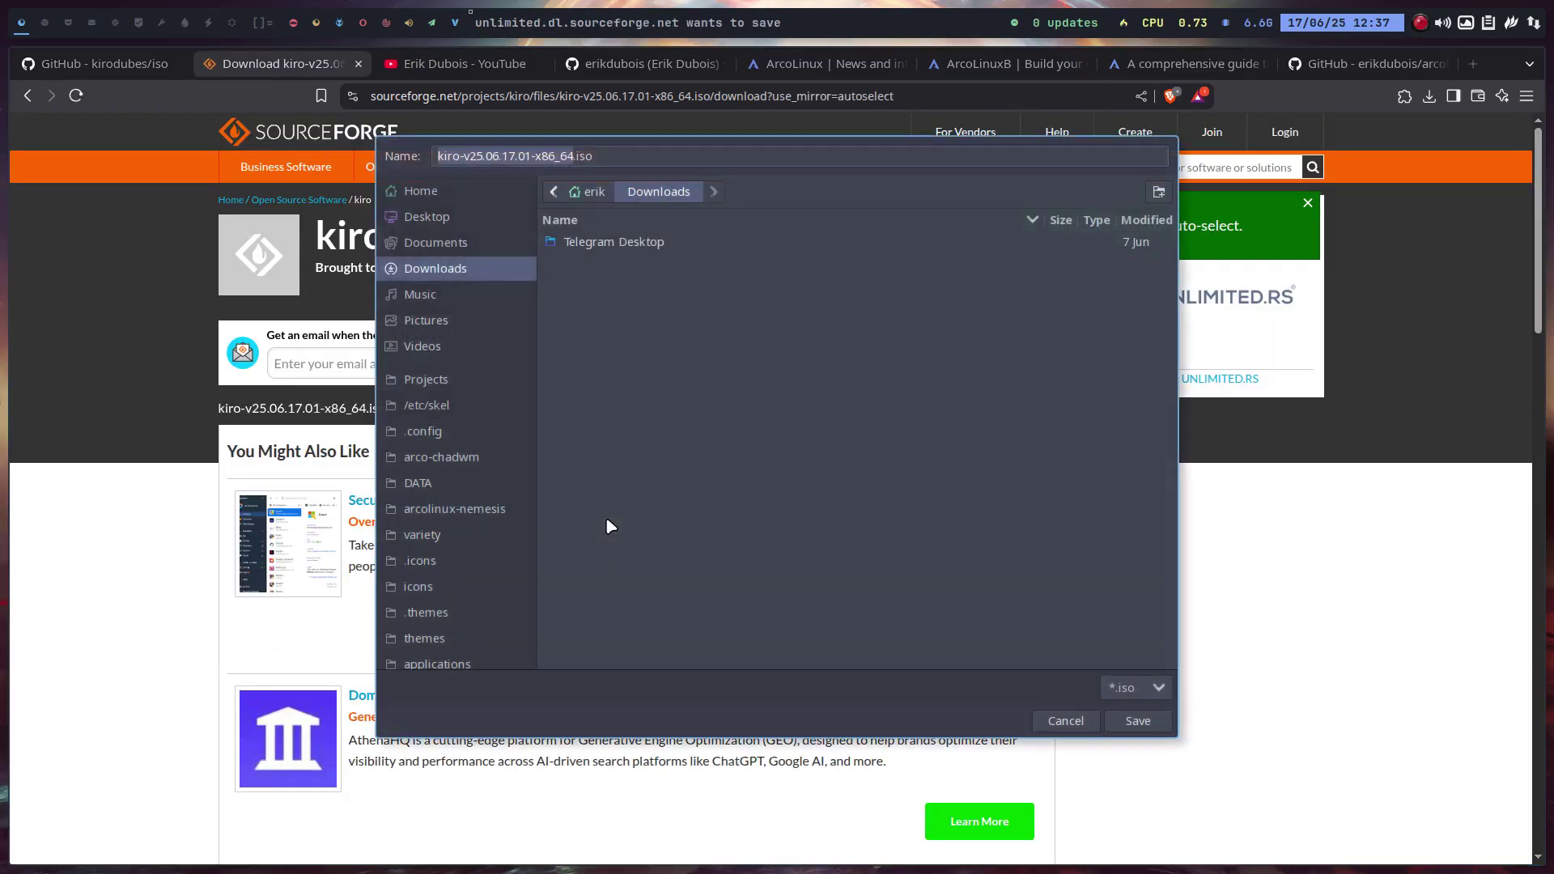
click(1137, 724)
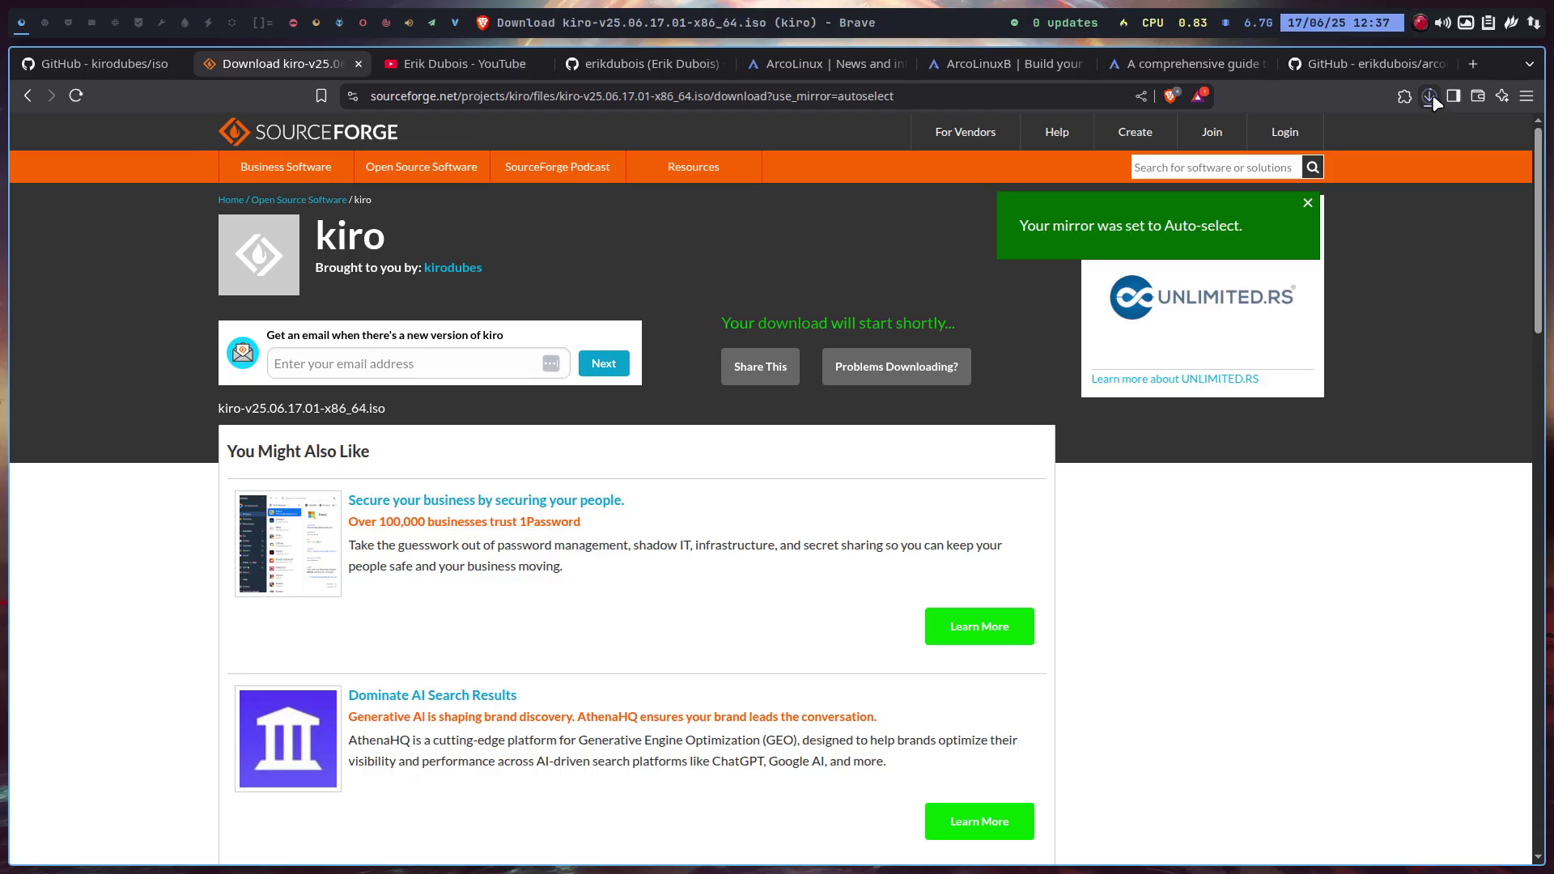
click(1431, 94)
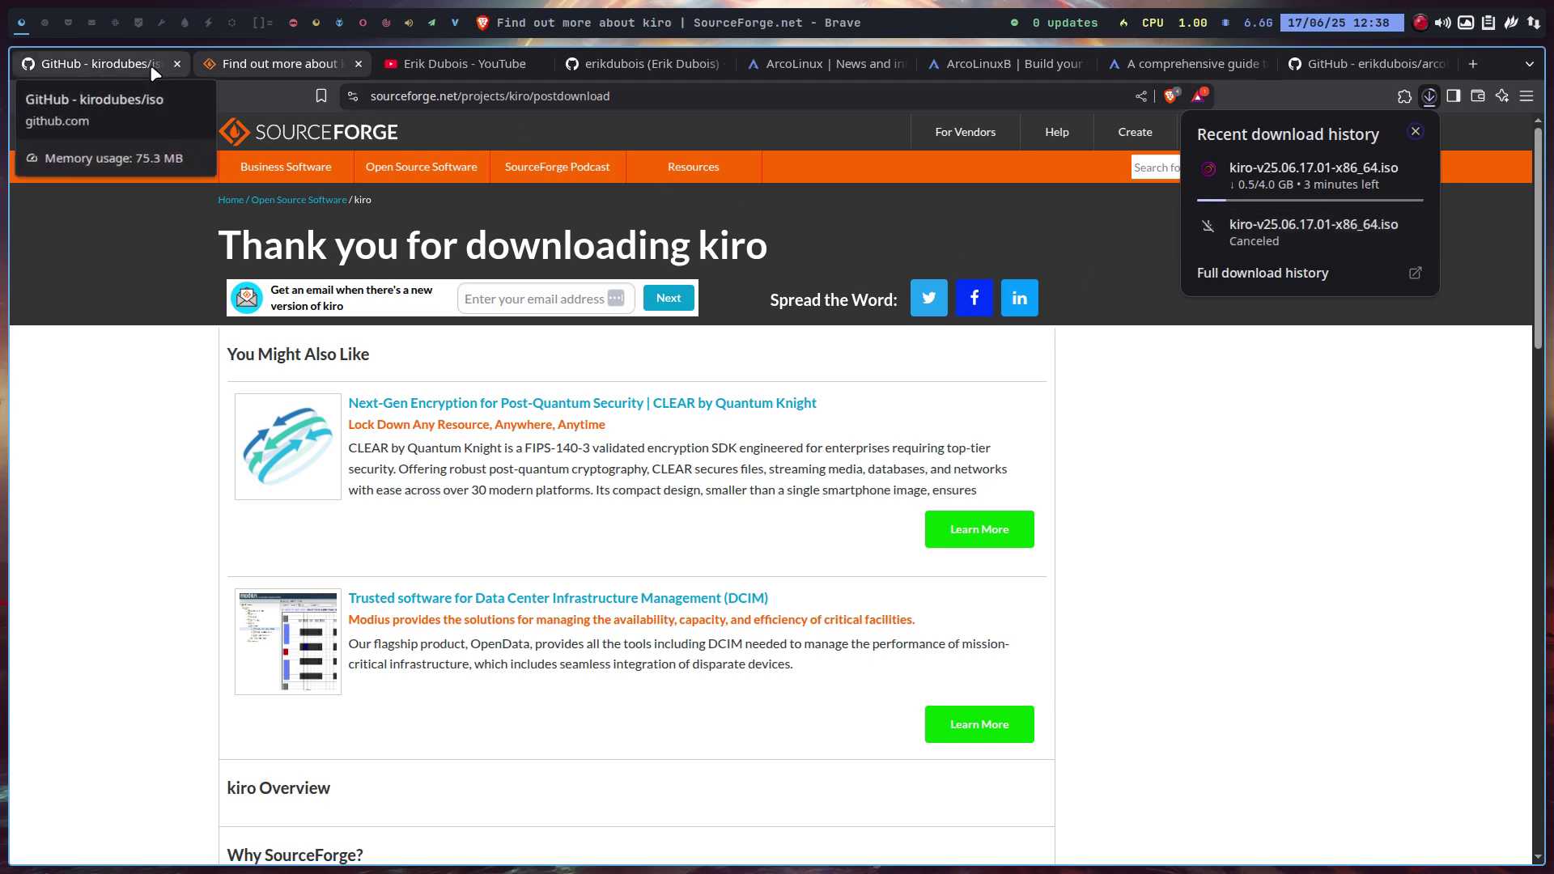
Inspect the 4.0 GiB kiro ISO and its checksum files in Thunar's kiro-Out folder.
click(44, 24)
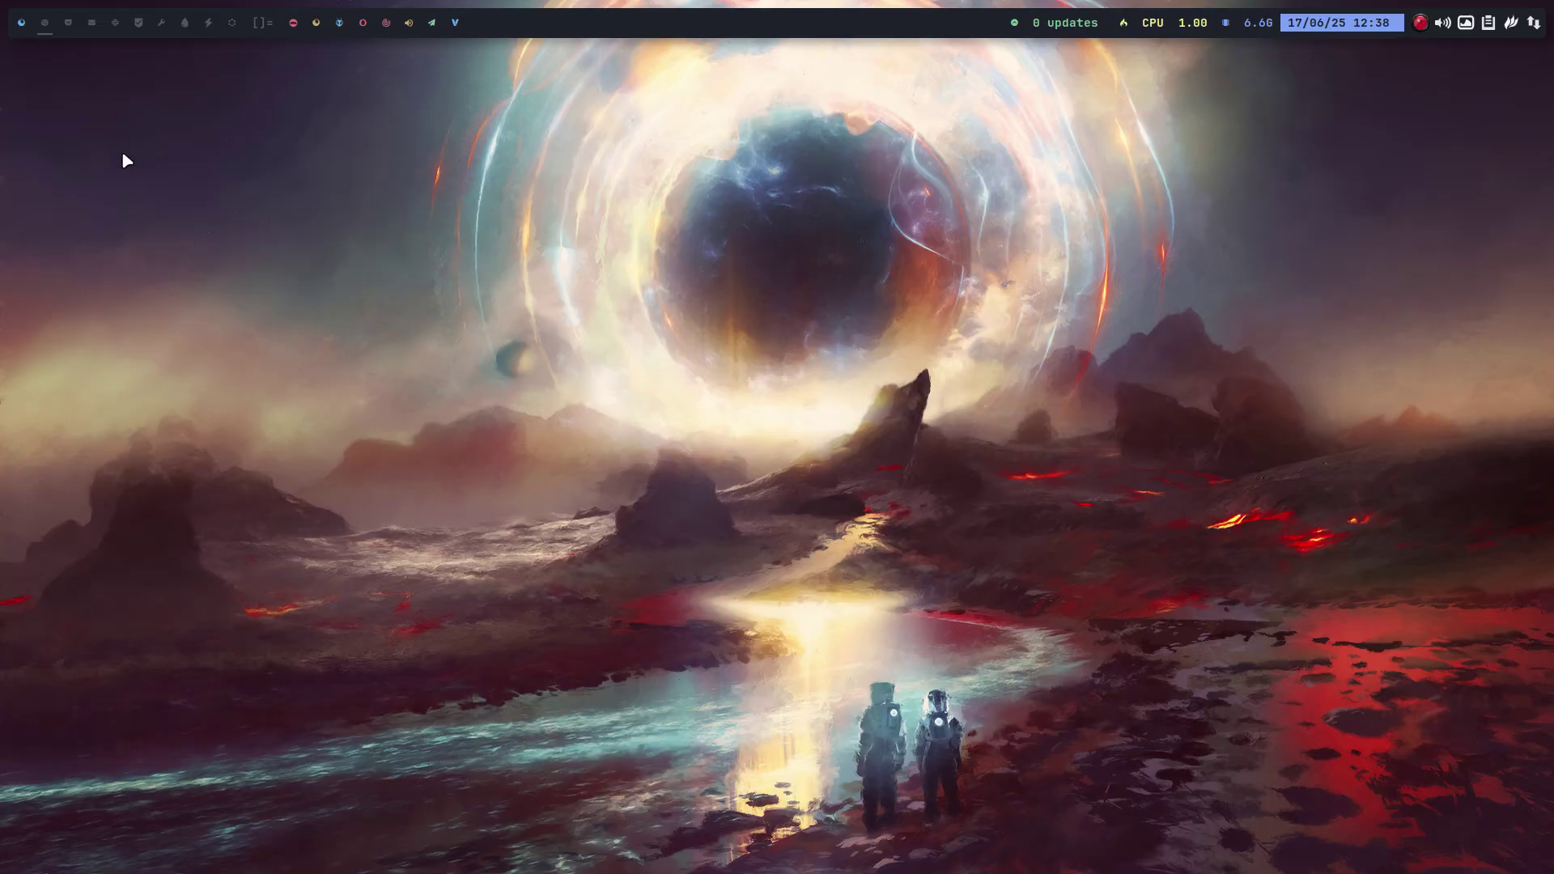
key(super+shift+Return)
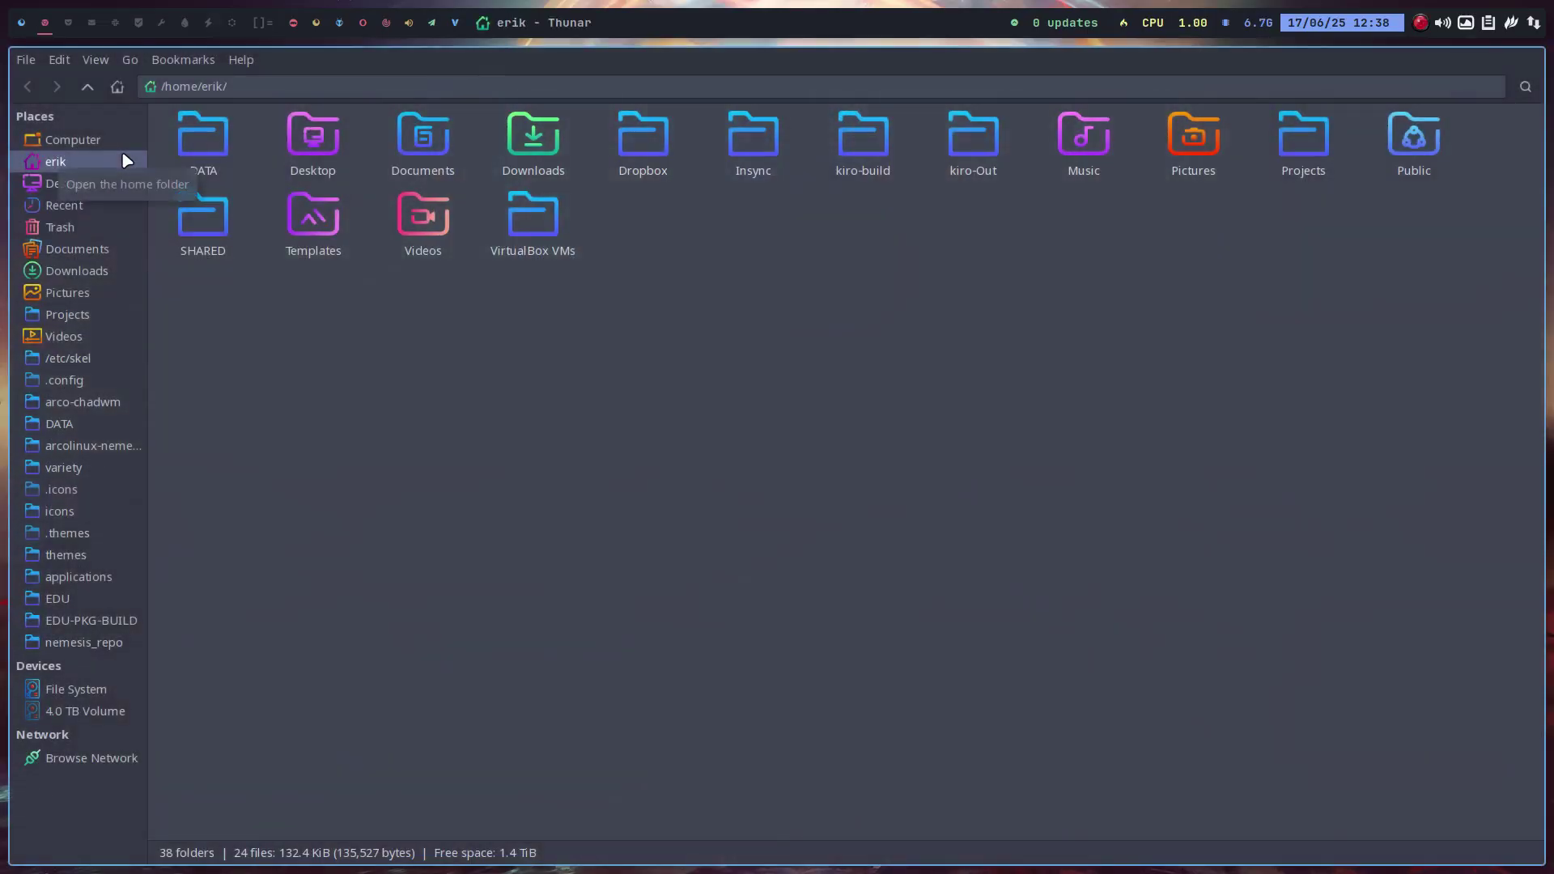
double_click(978, 133)
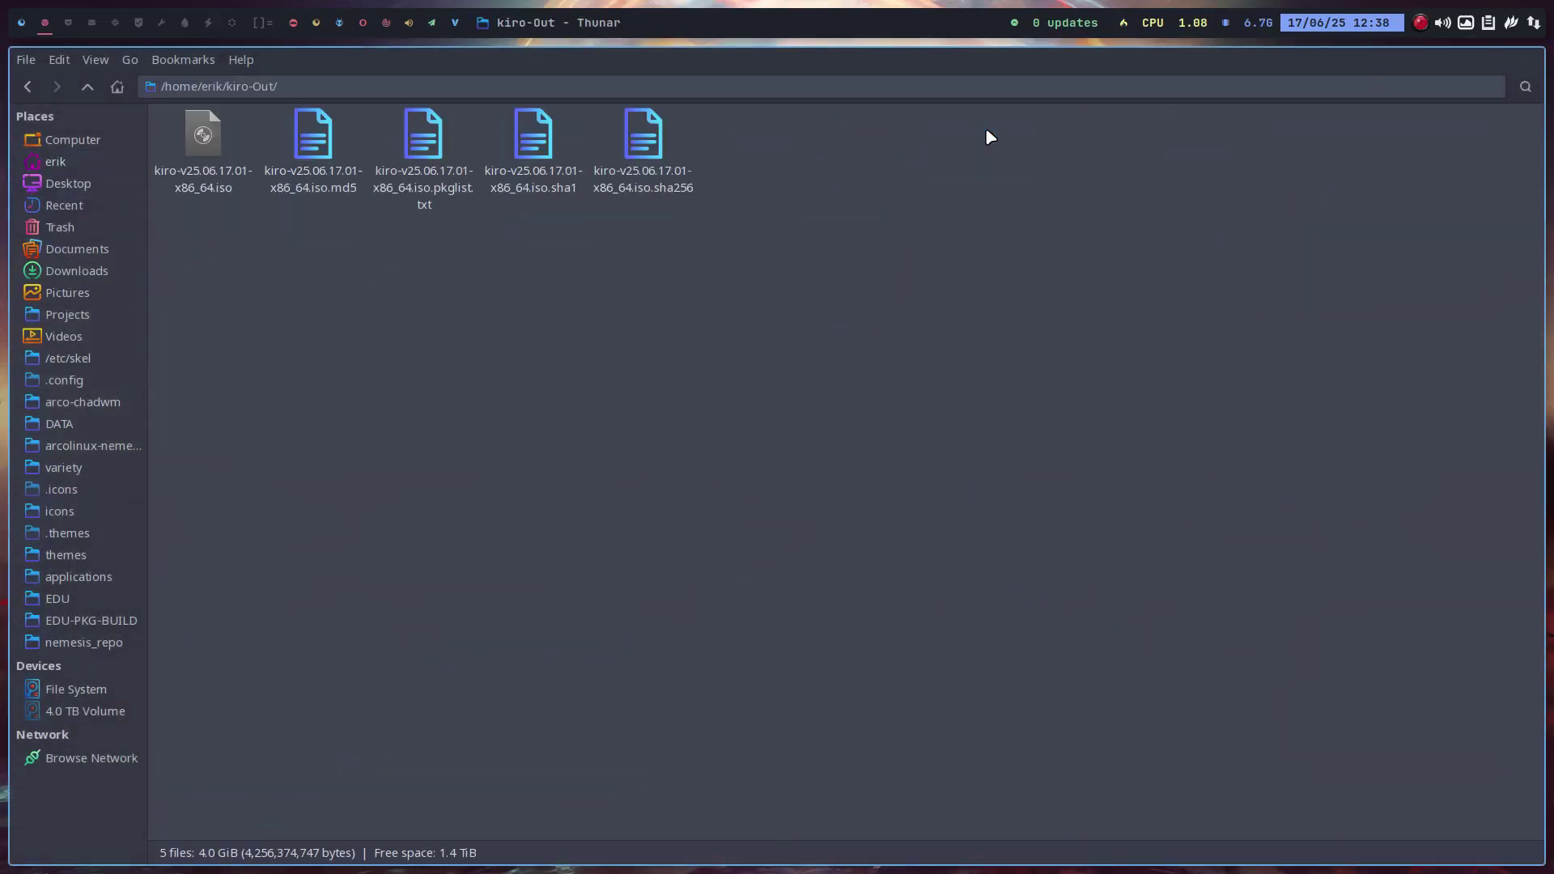
click(203, 140)
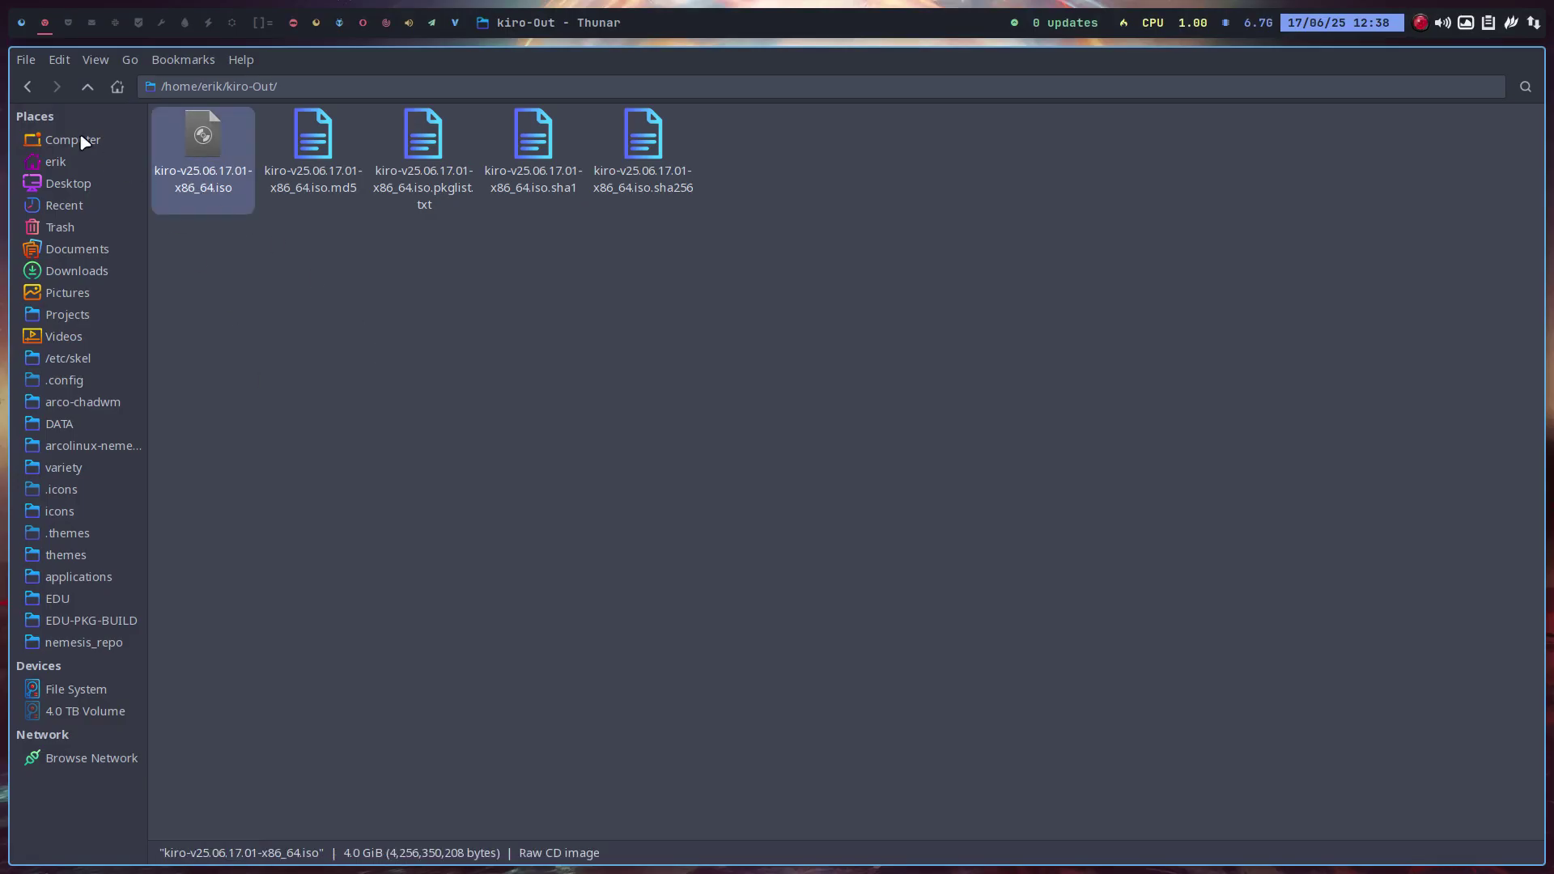
click(20, 25)
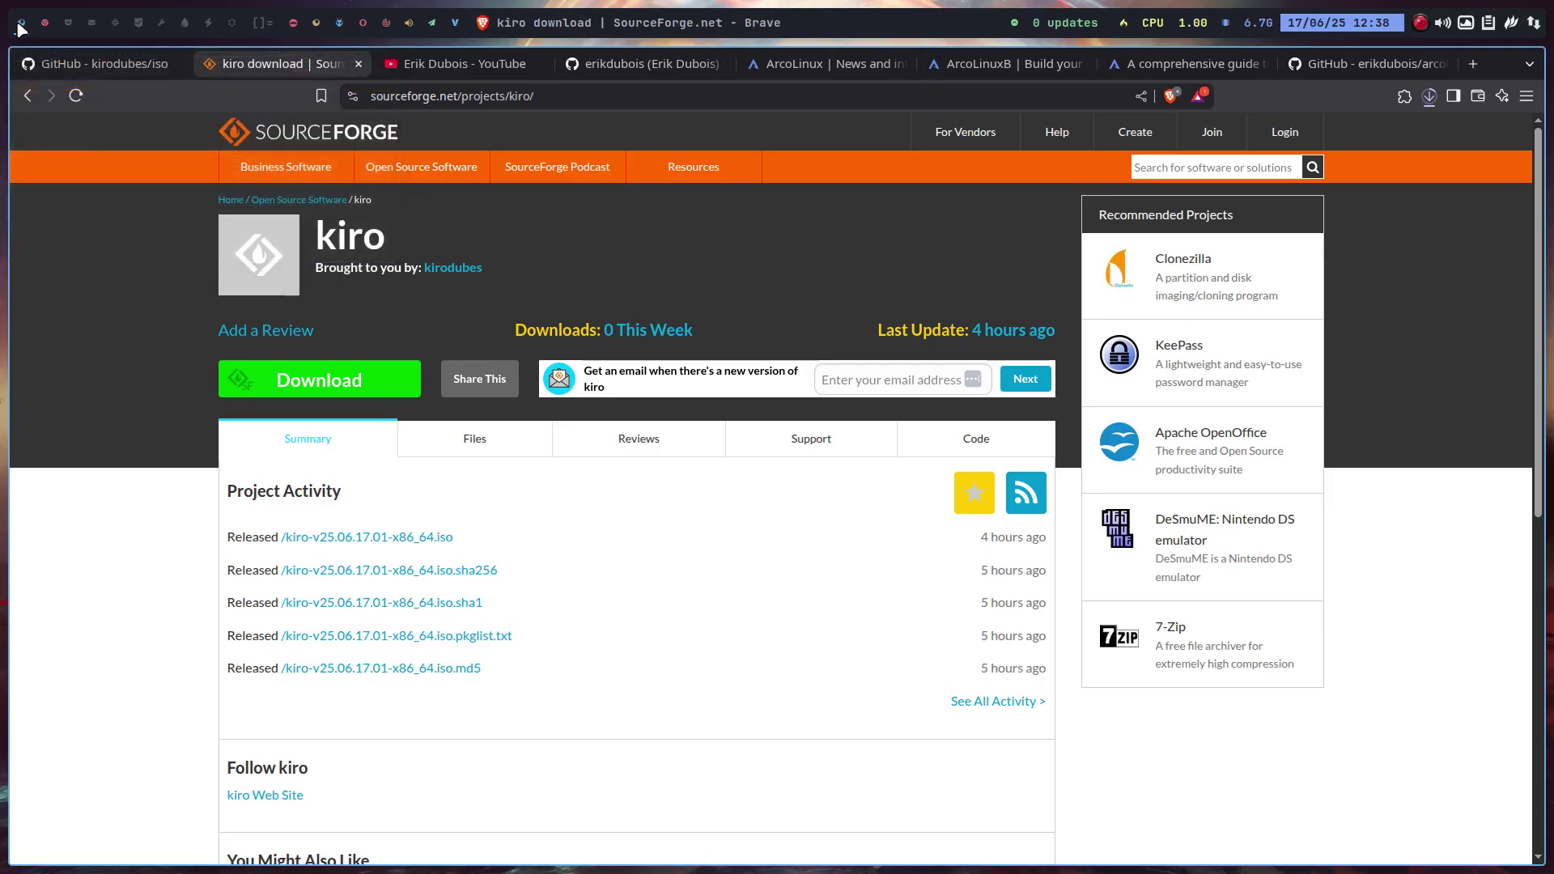
click(97, 67)
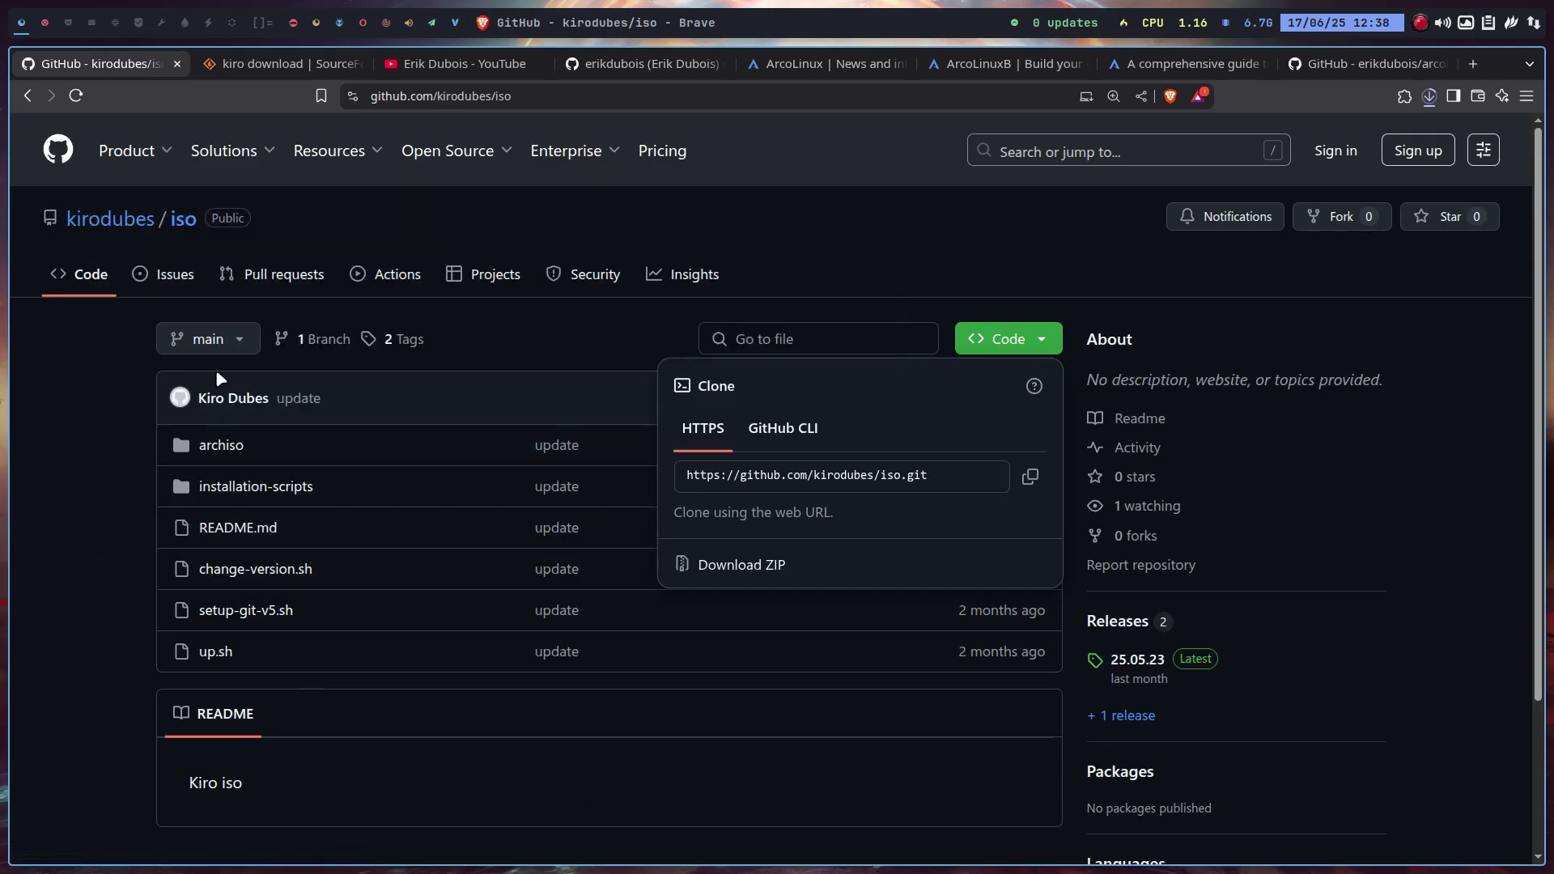
click(279, 72)
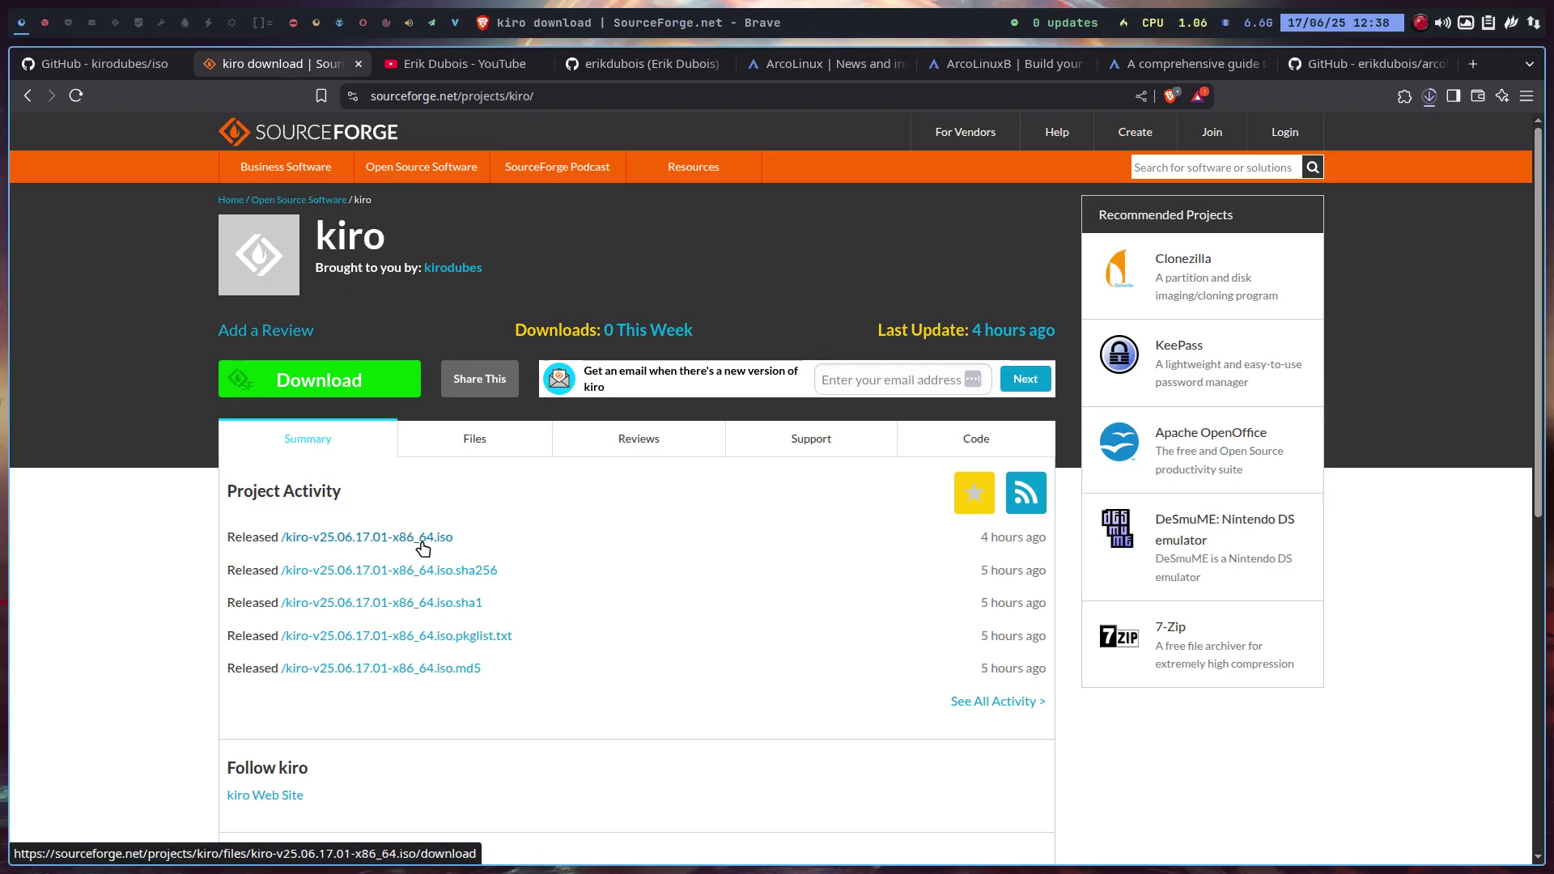
Load the kiro-v25.06.17.01 ISO from Home > kiro-Out into USB Image Writer, then close it.
click(383, 21)
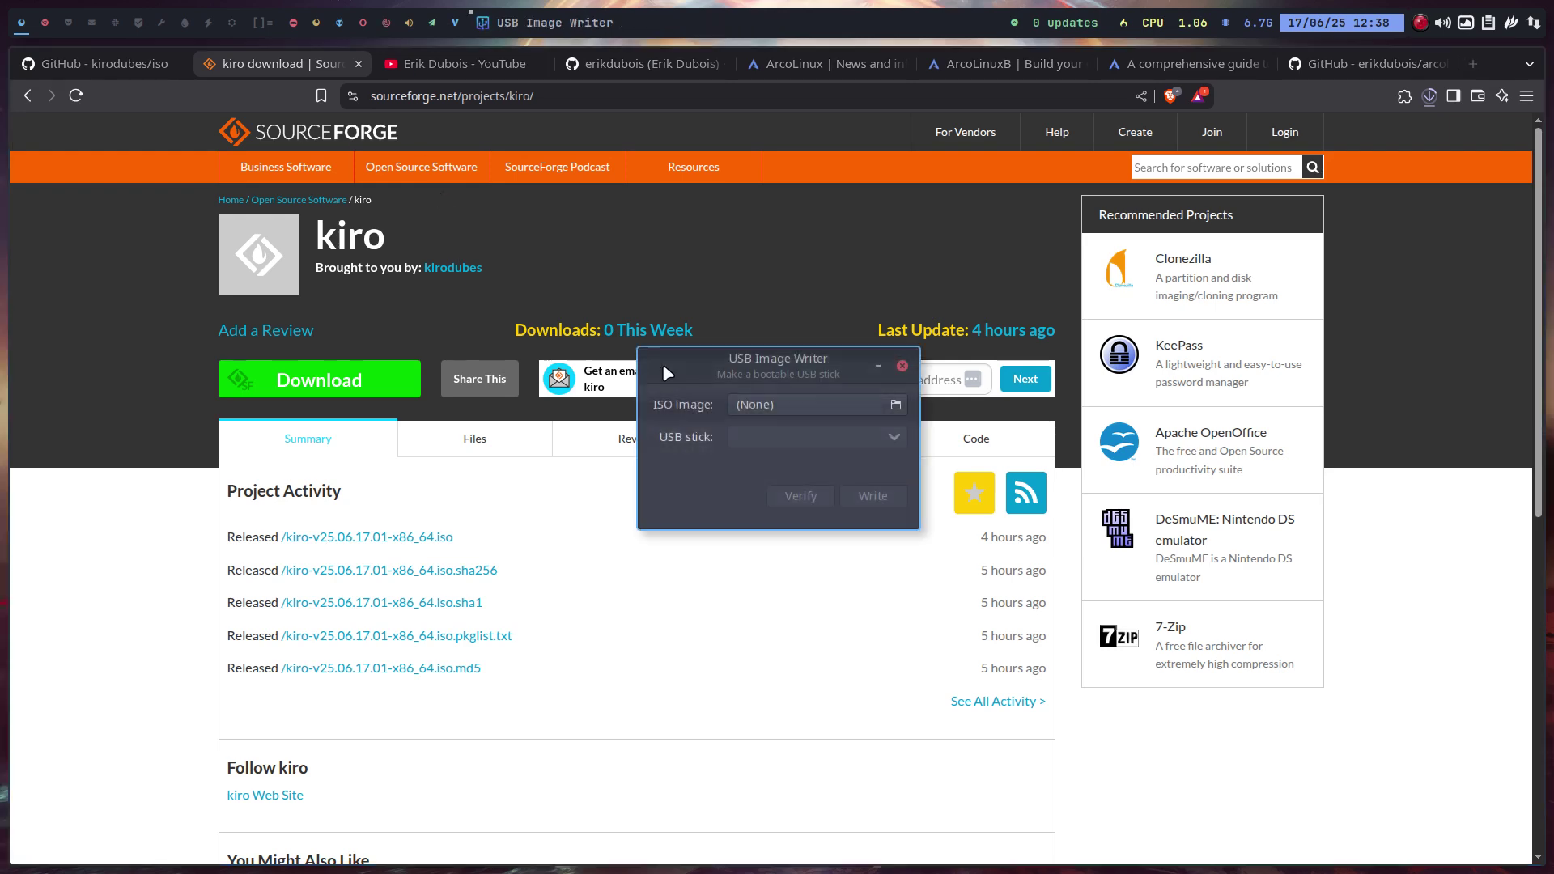
click(812, 411)
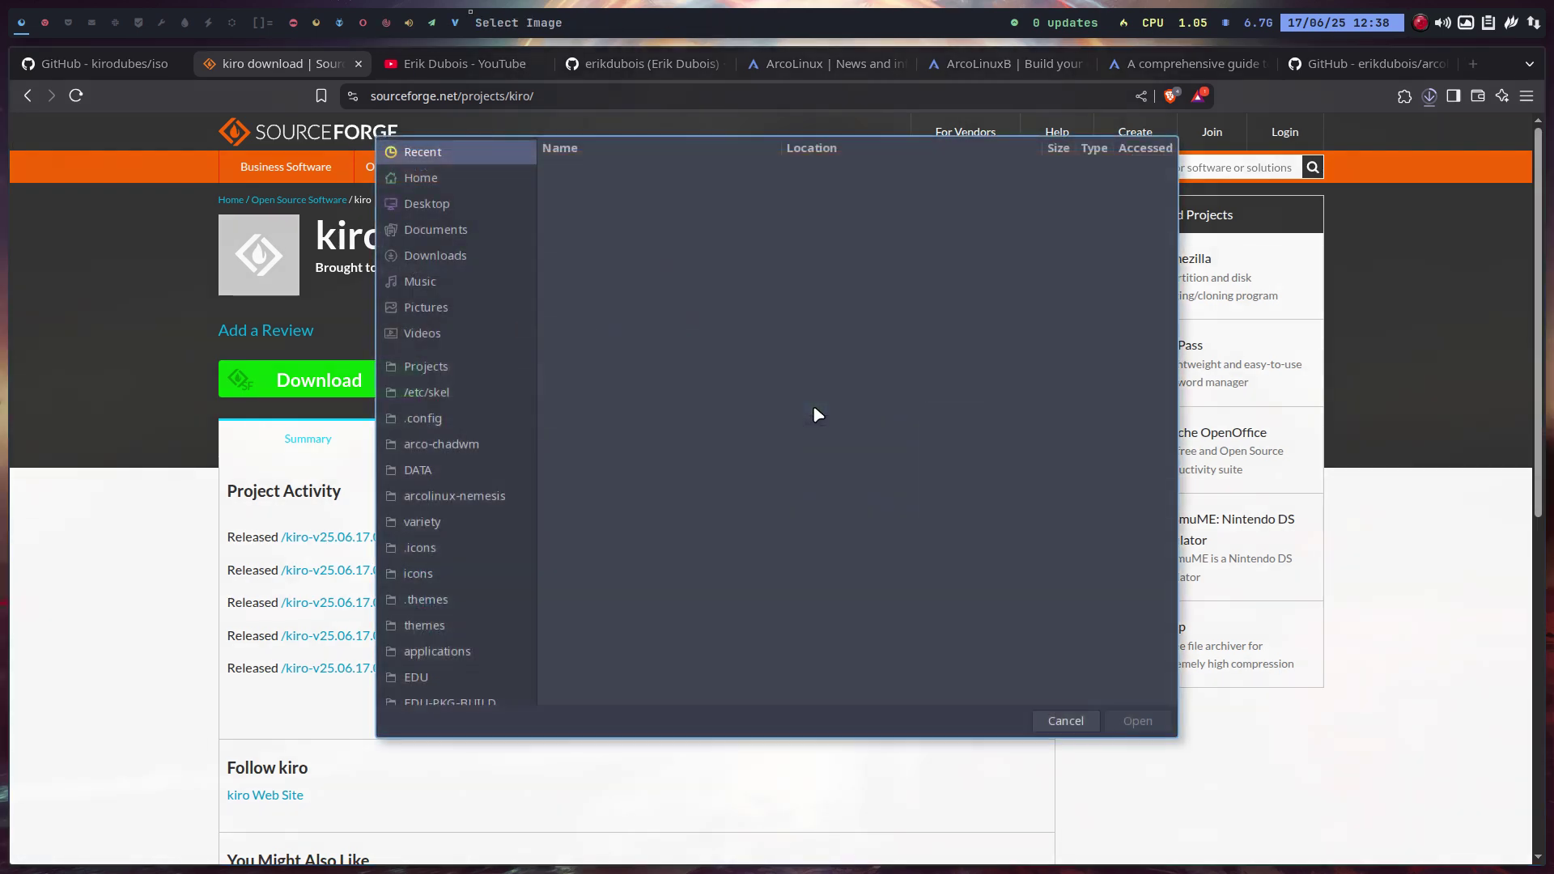
click(443, 179)
key(ctrl+h)
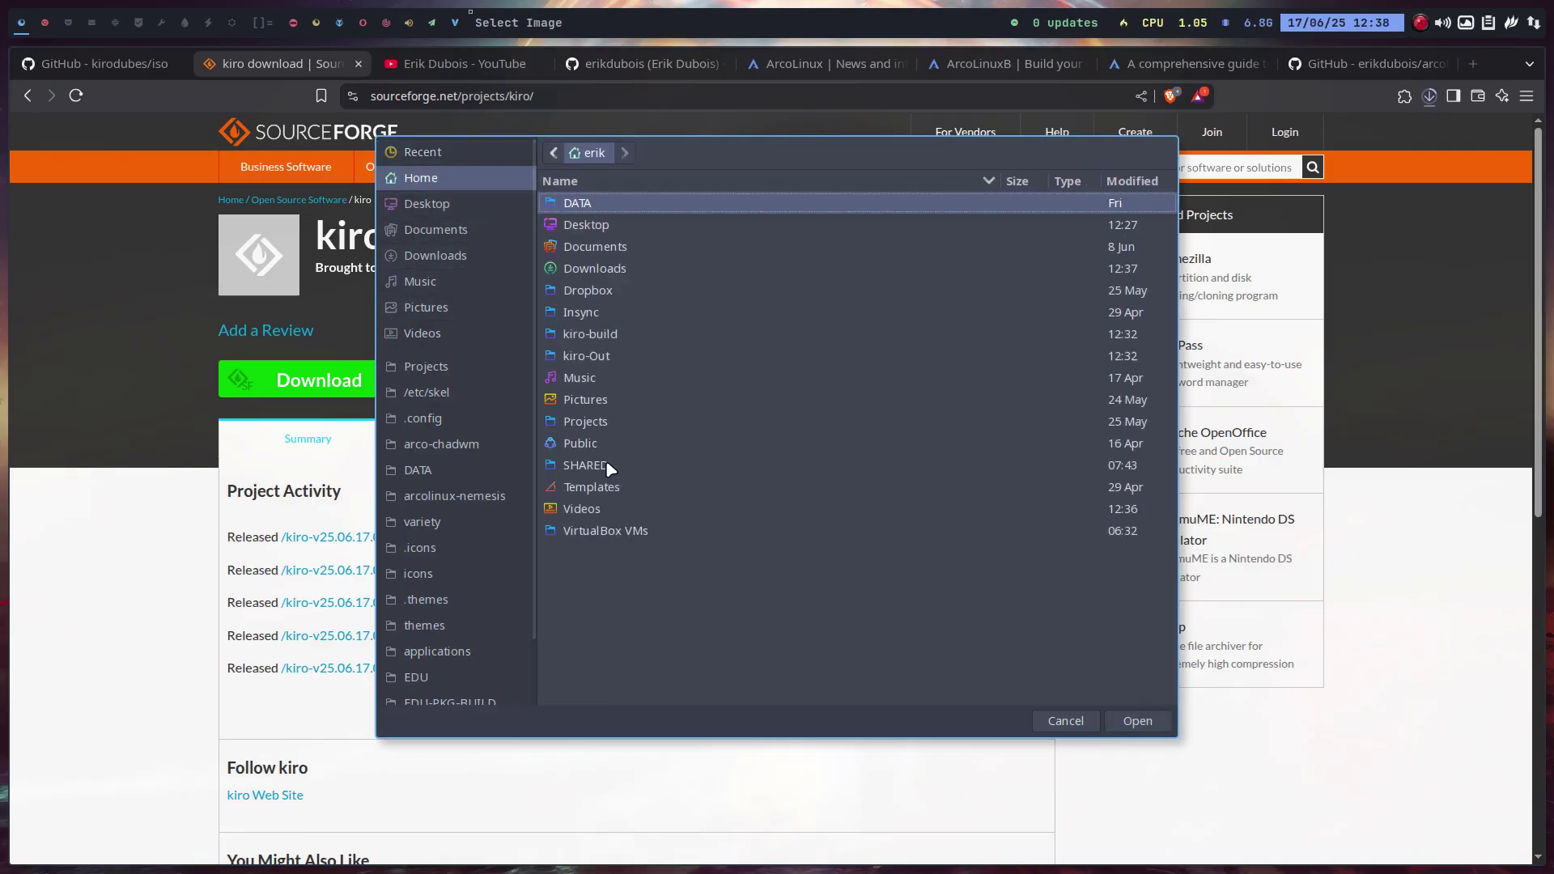
double_click(608, 268)
click(556, 158)
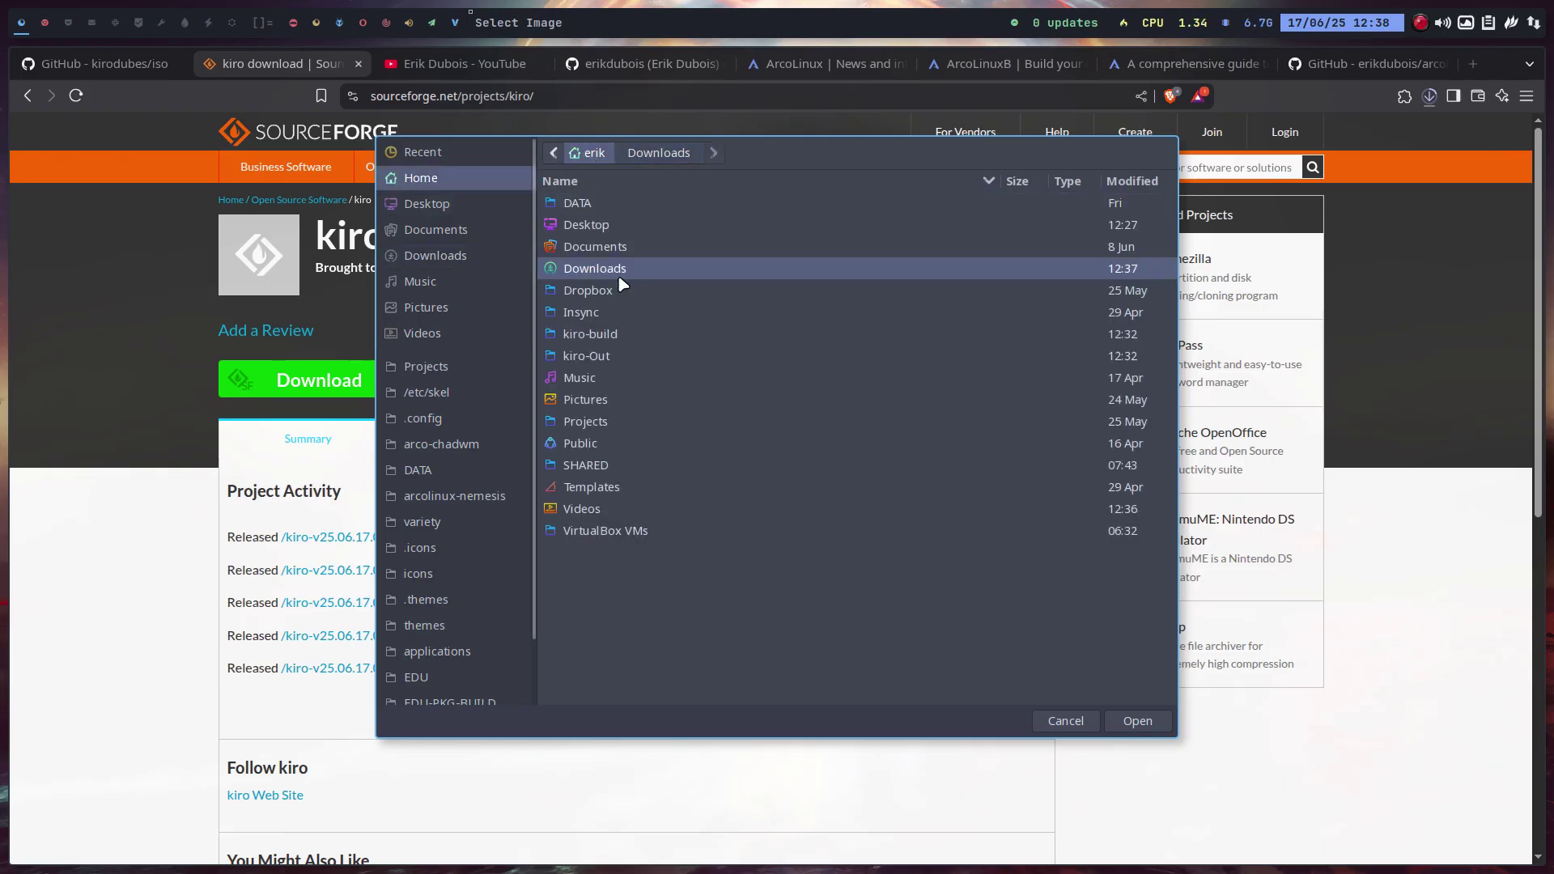
double_click(618, 353)
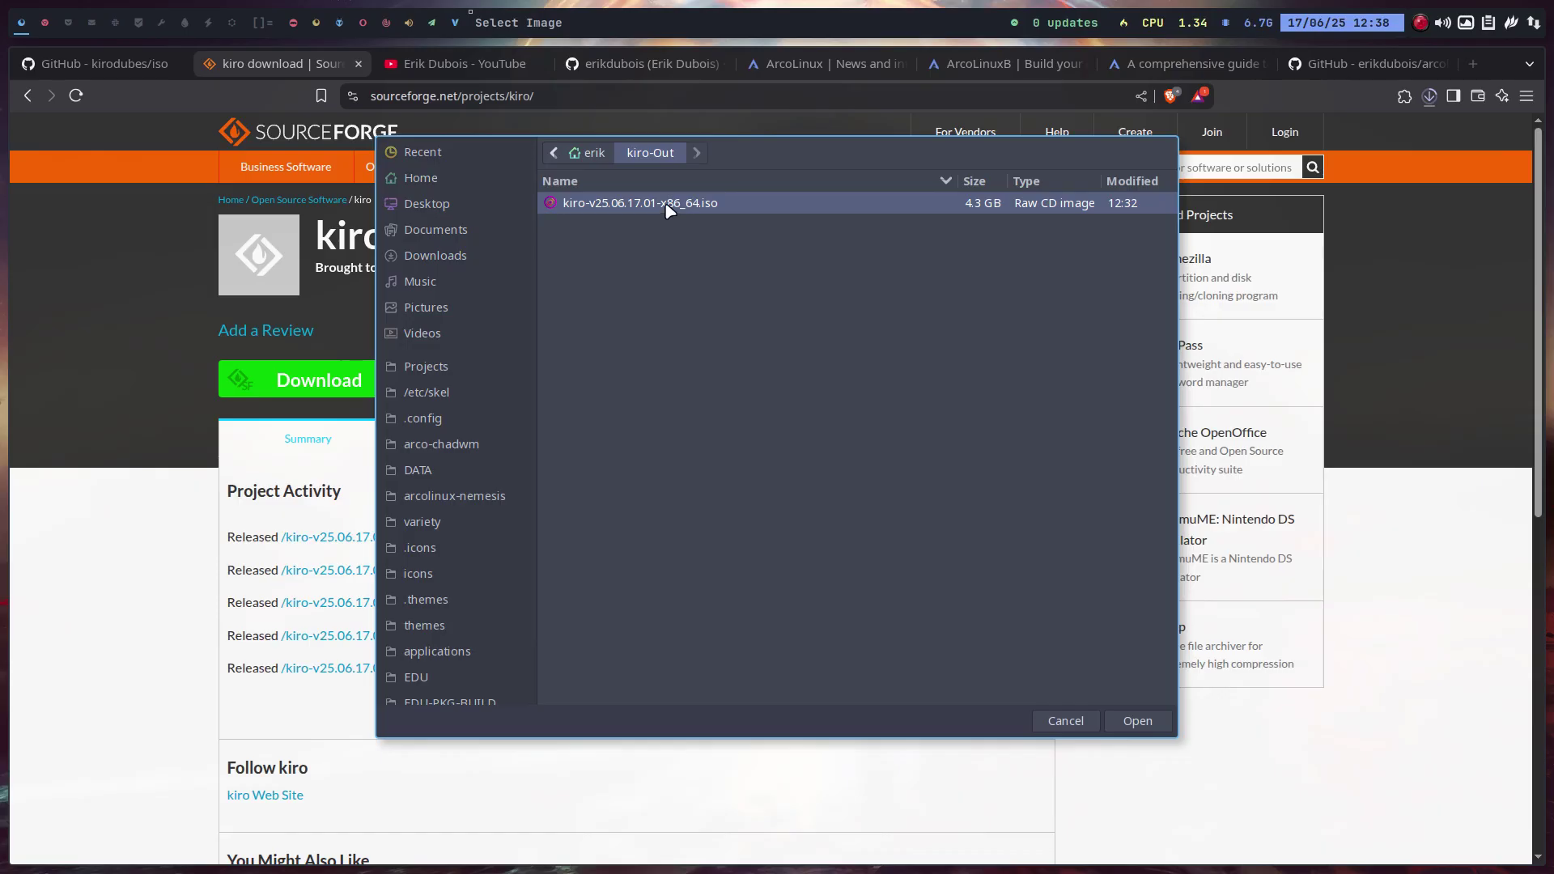
click(1136, 721)
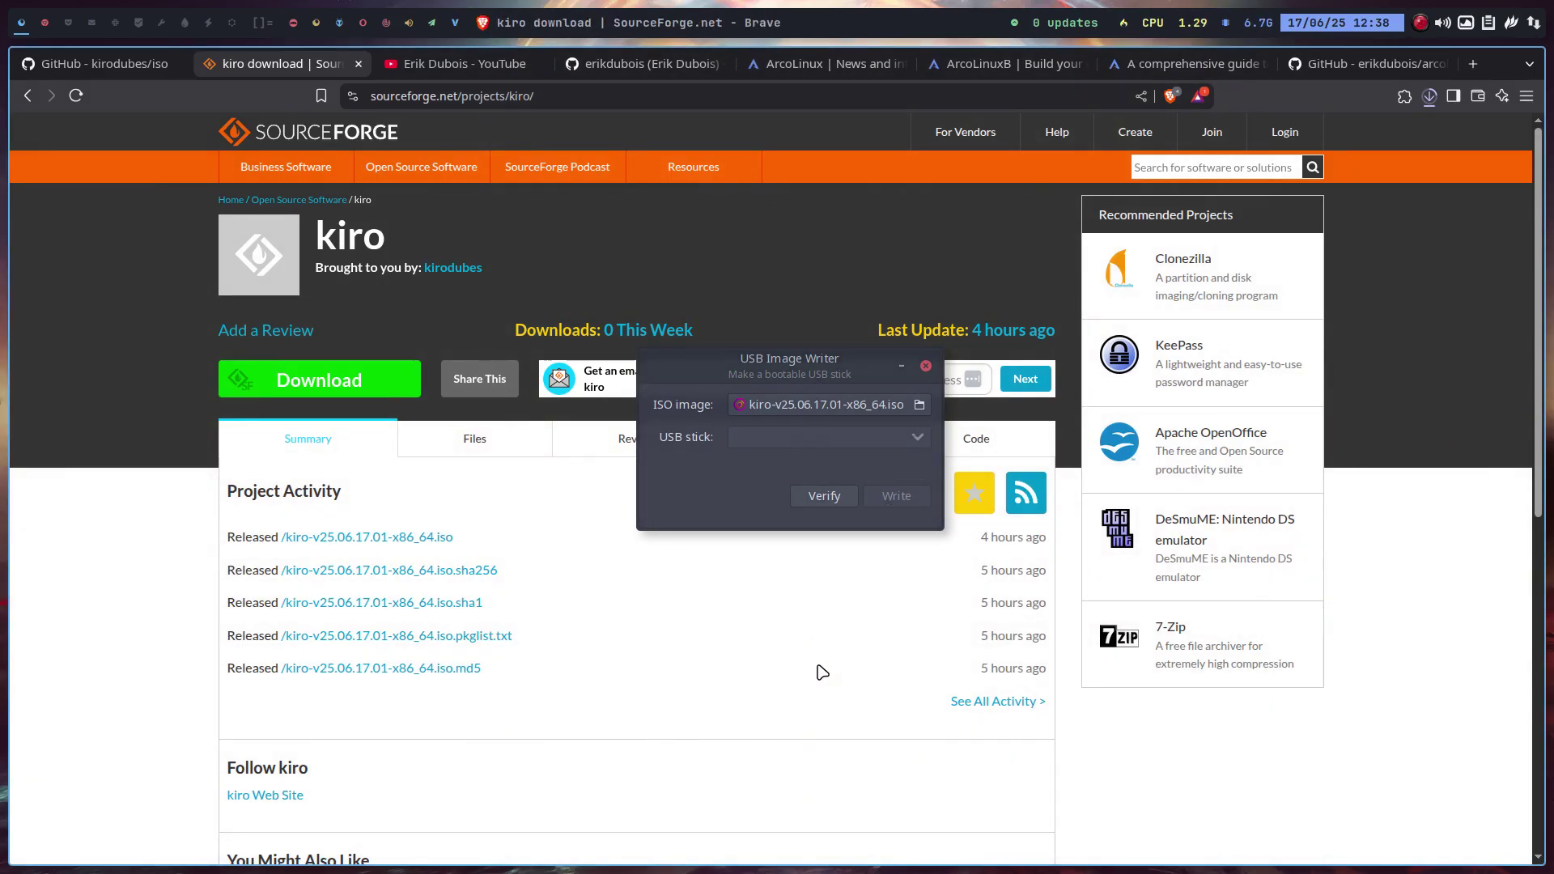
click(926, 366)
click(68, 22)
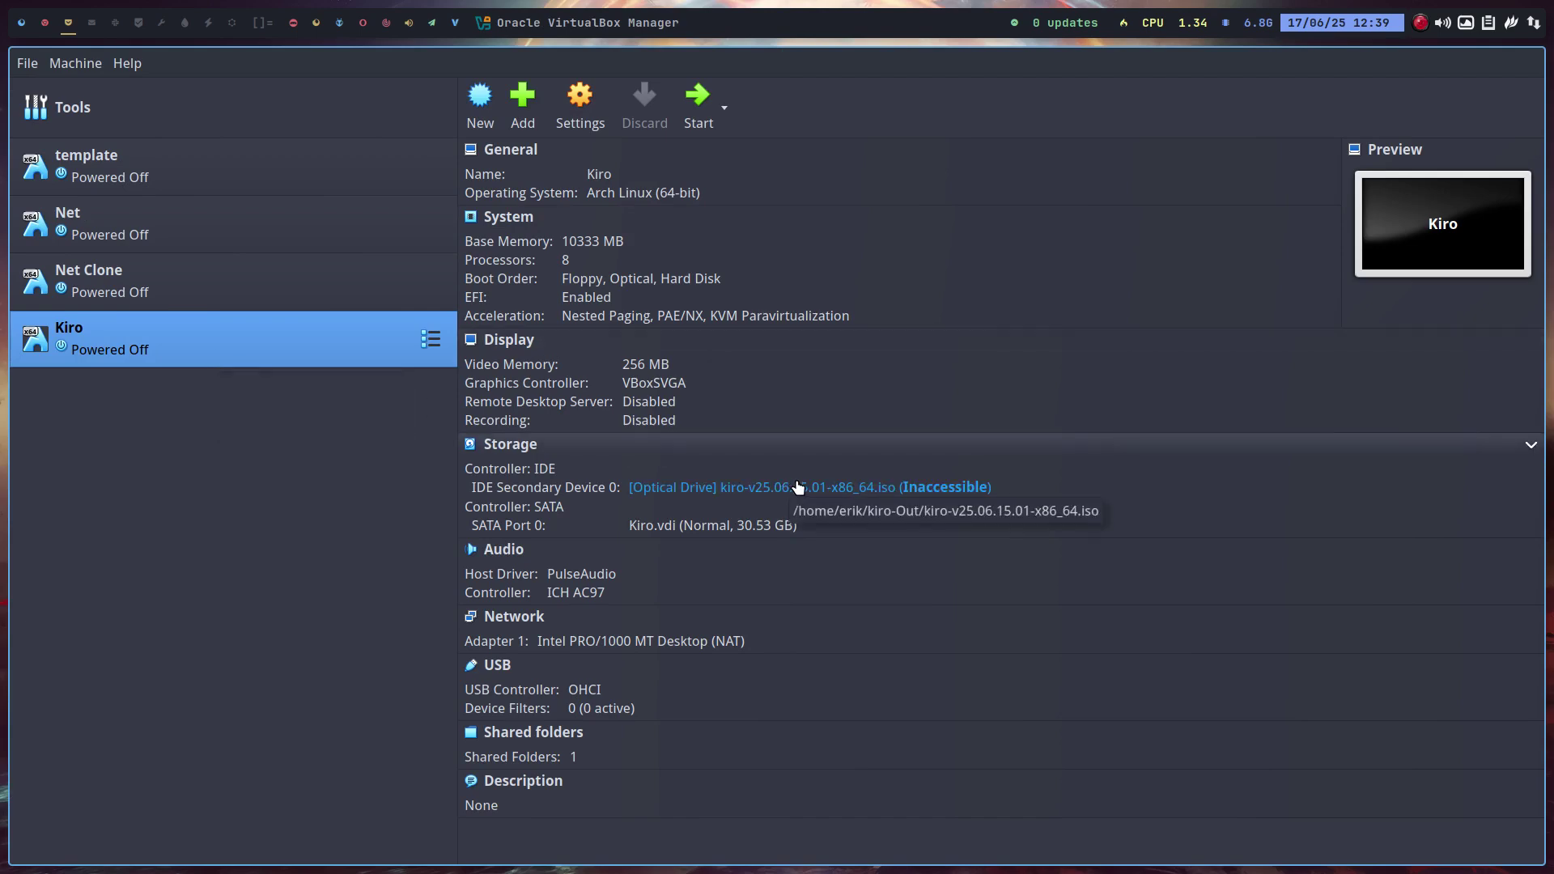
Replace the Kiro VM's inaccessible optical disk with kiro-v25.06.17.01-x86_64.iso.
click(801, 488)
click(877, 515)
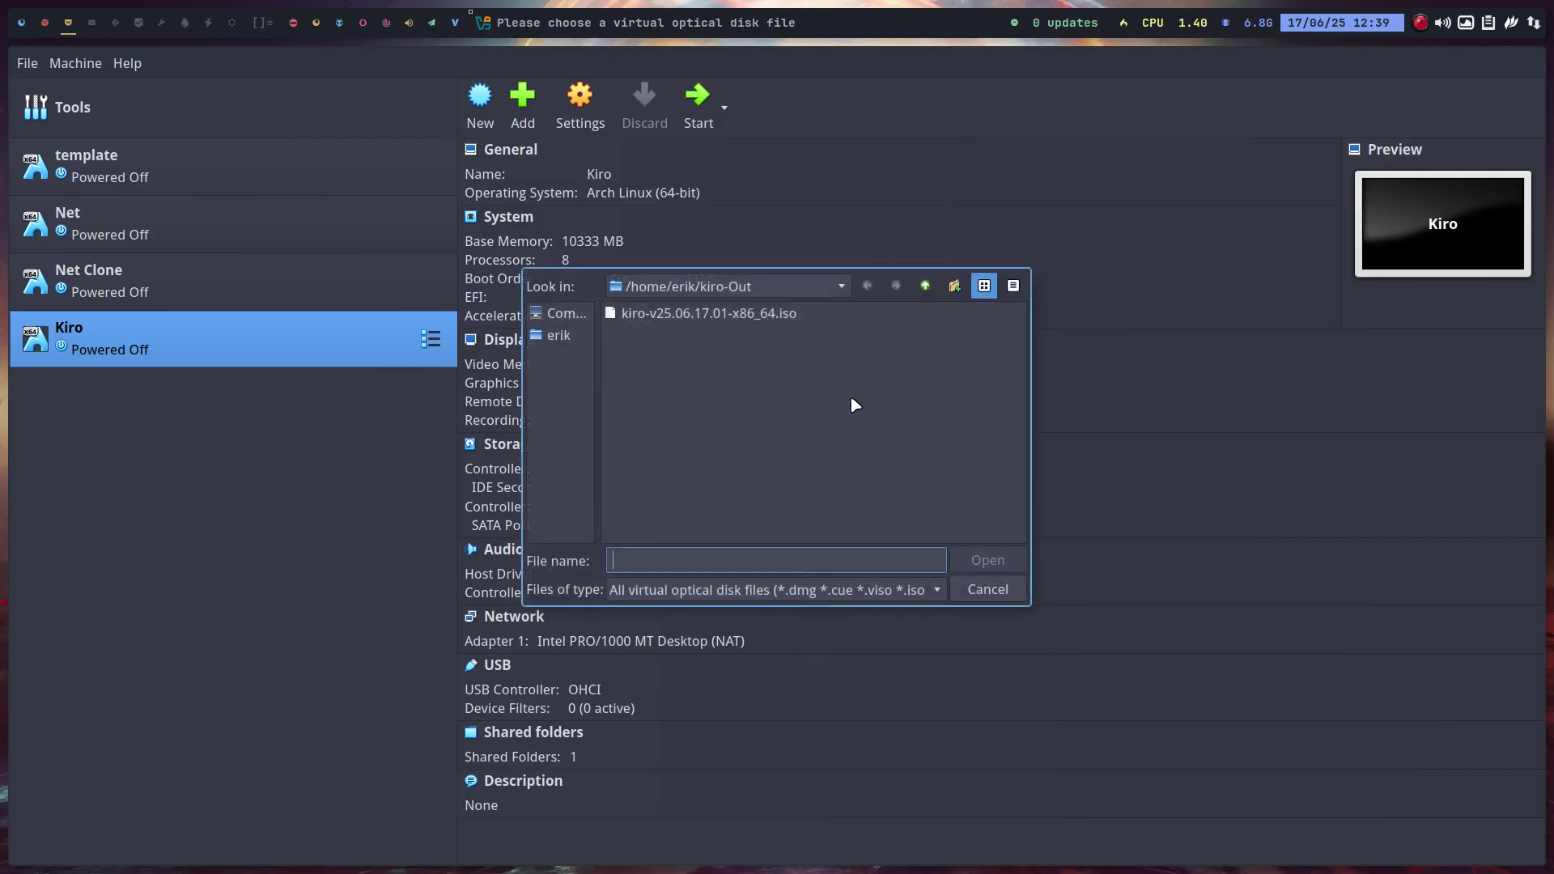
click(708, 314)
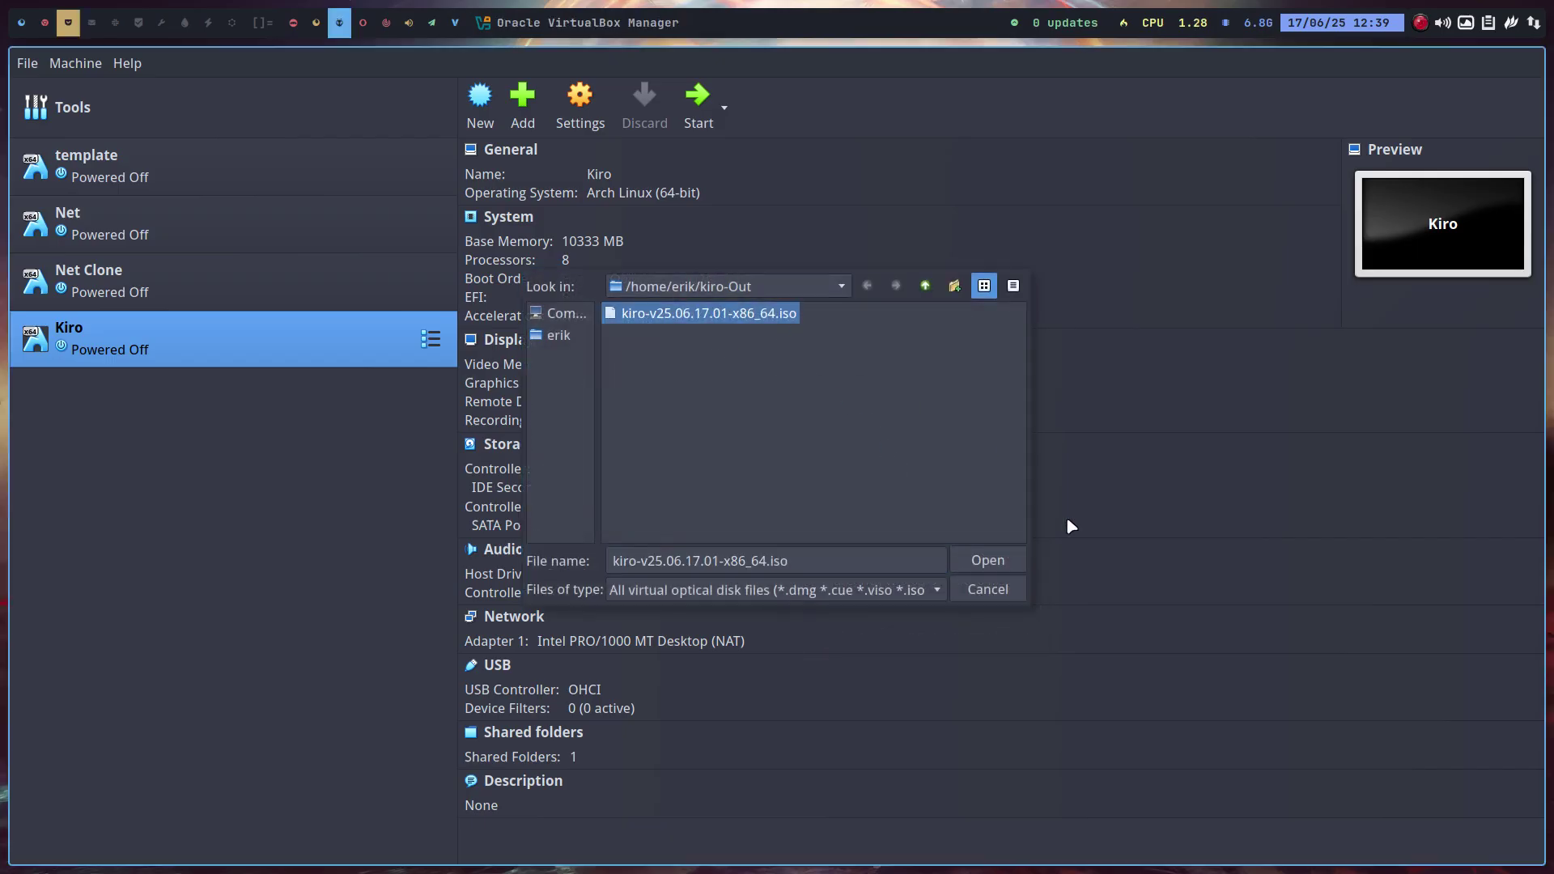
click(987, 559)
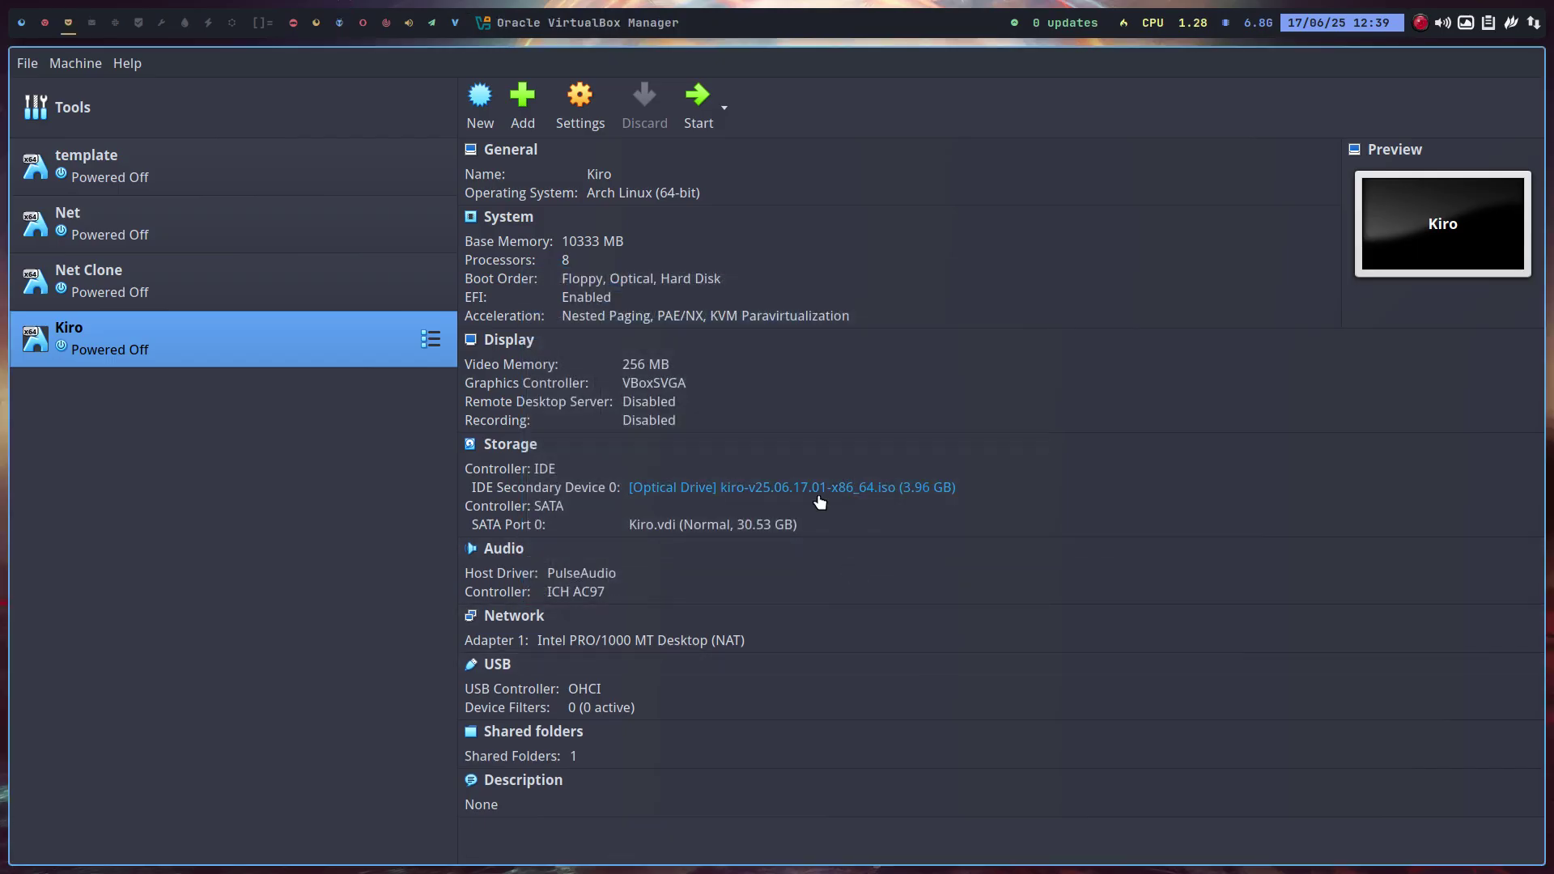
click(43, 22)
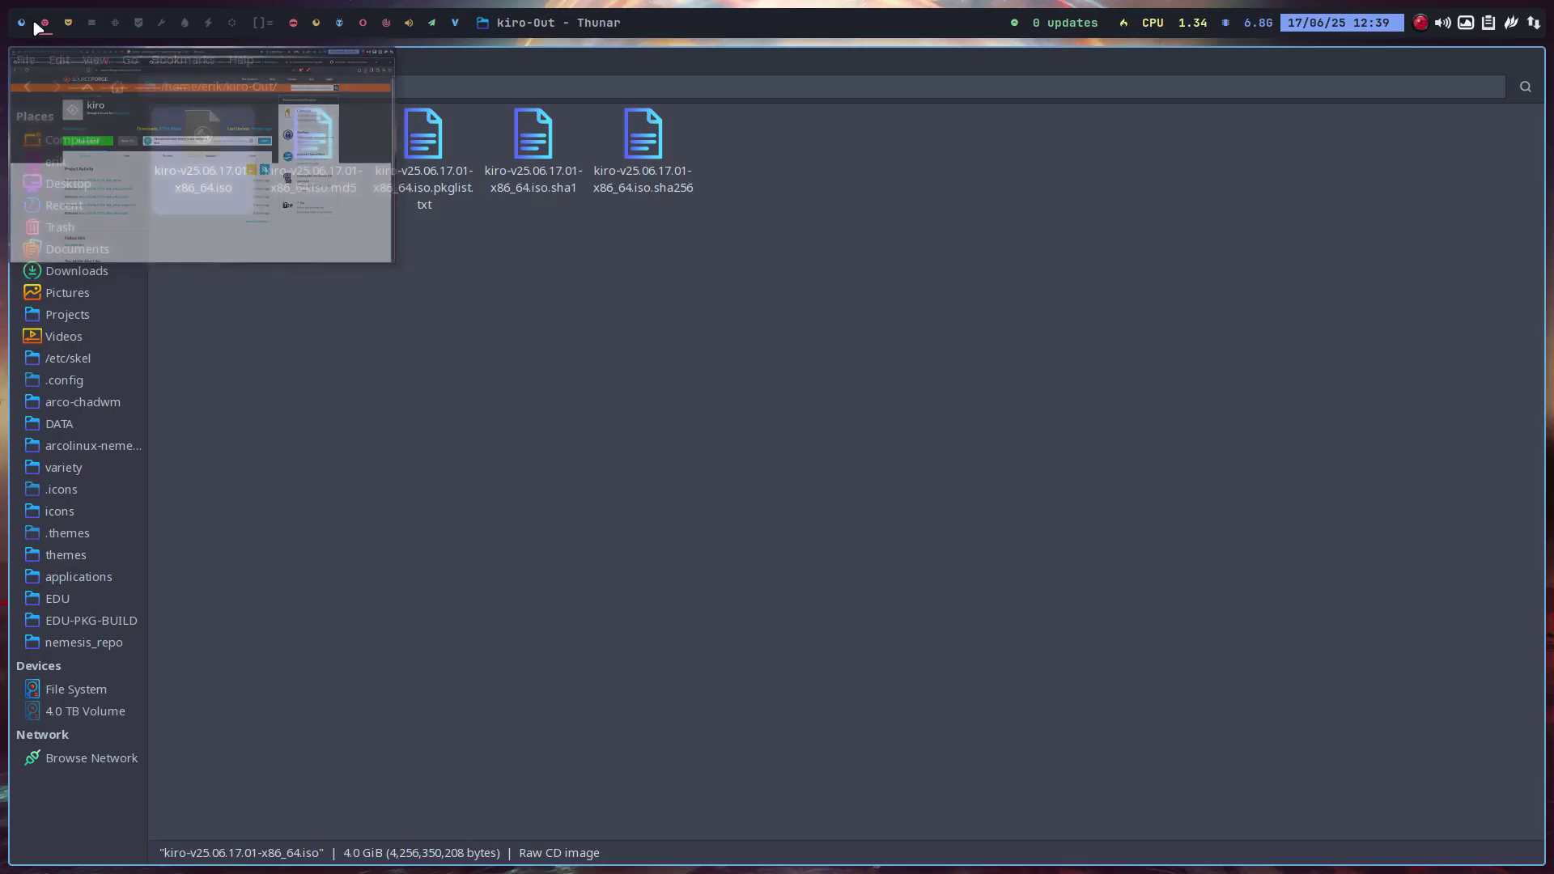
Open the kiro project's Files list and check the ISO download at 1.6 of 4.0 GB.
click(23, 22)
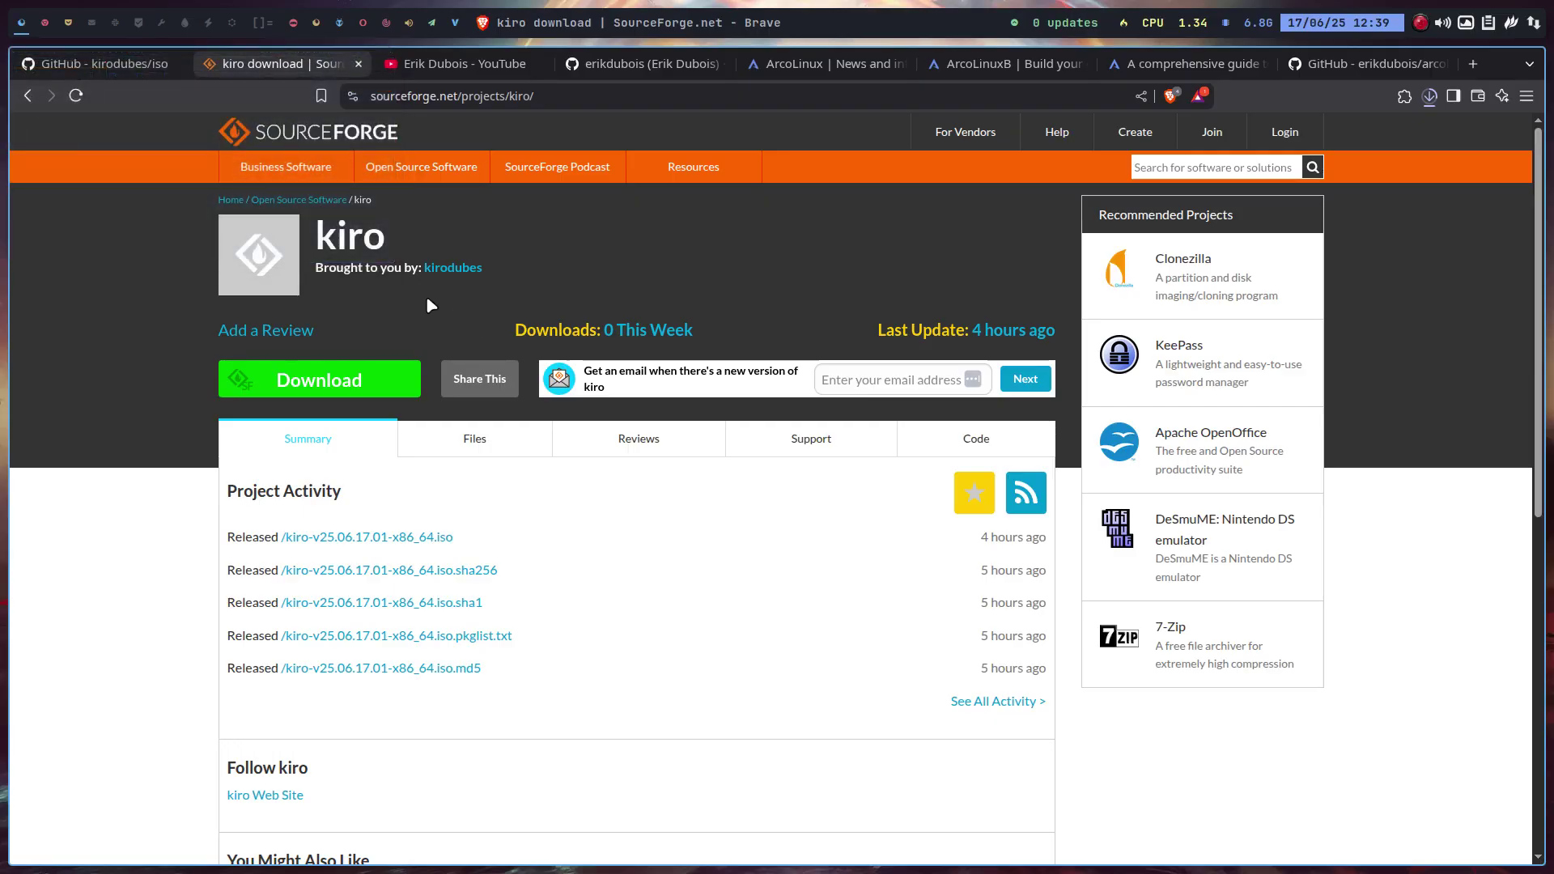
click(536, 95)
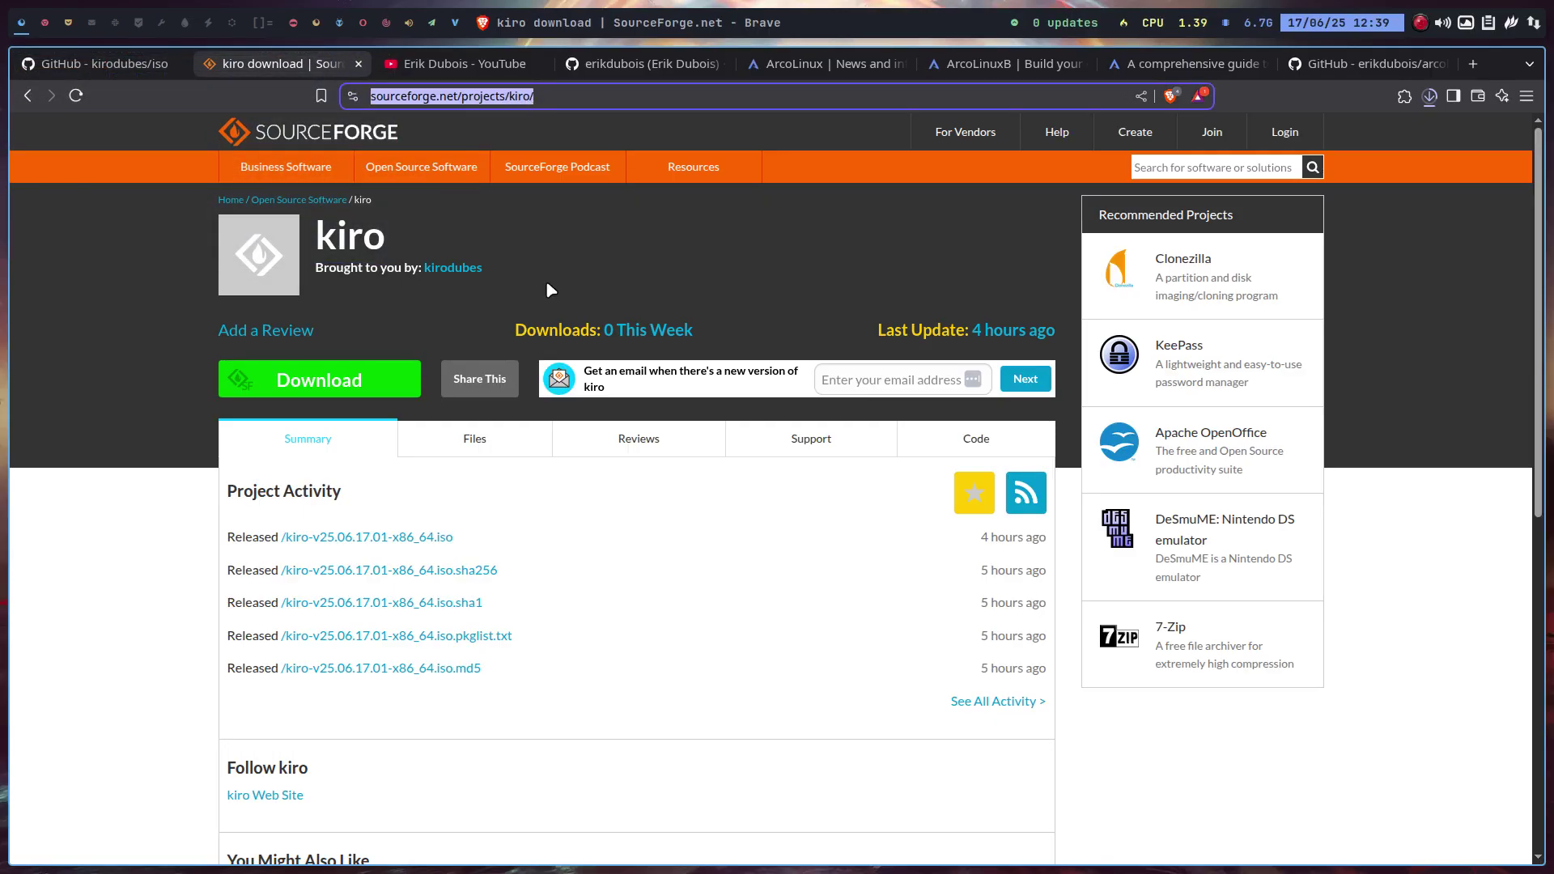
click(473, 455)
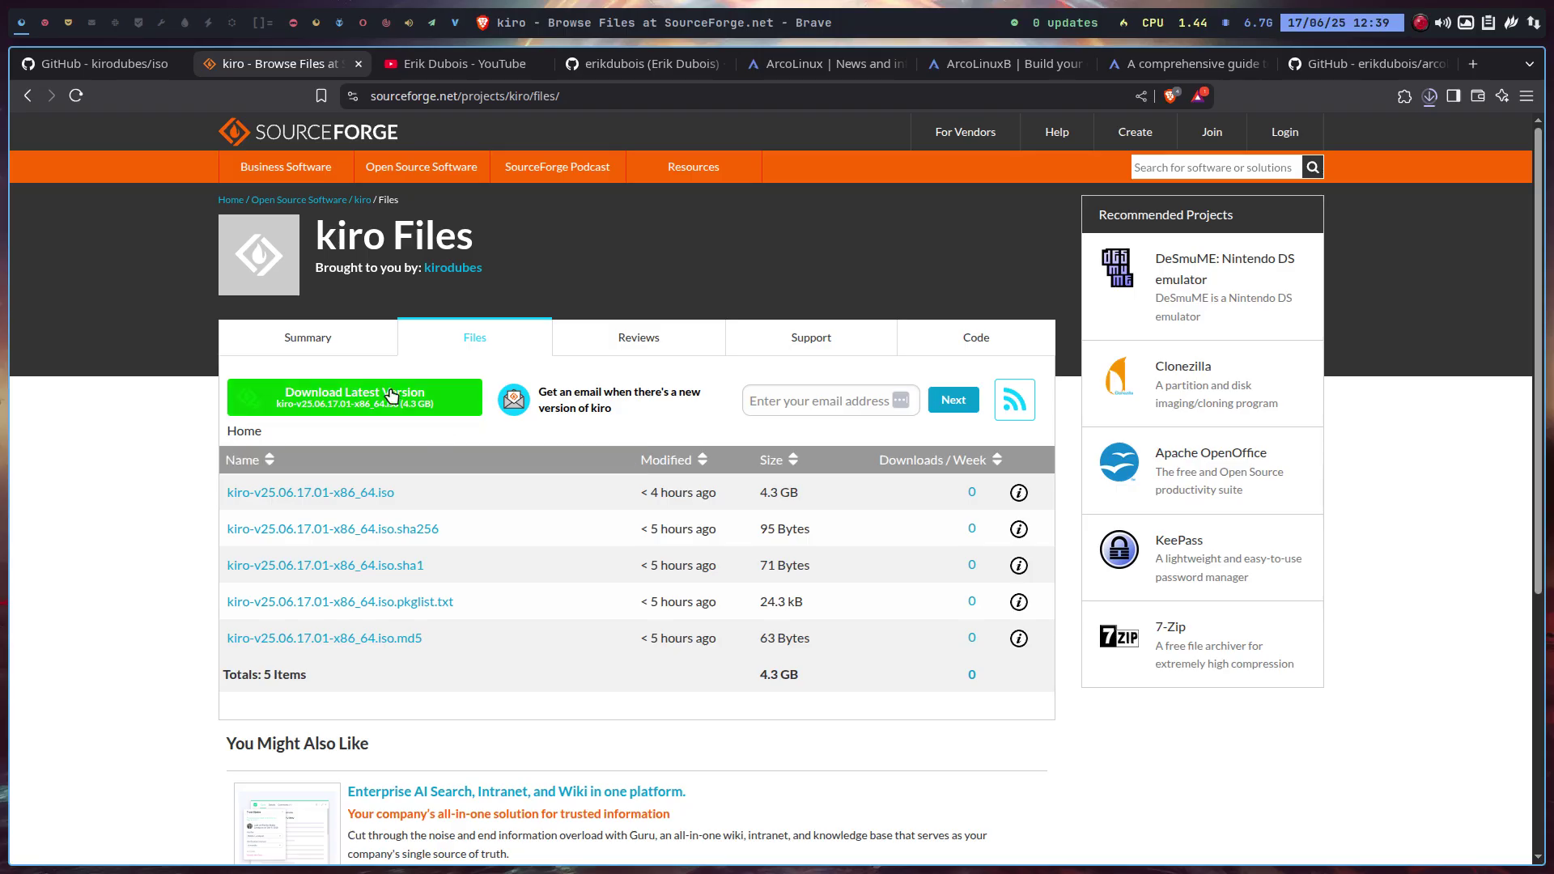
click(325, 344)
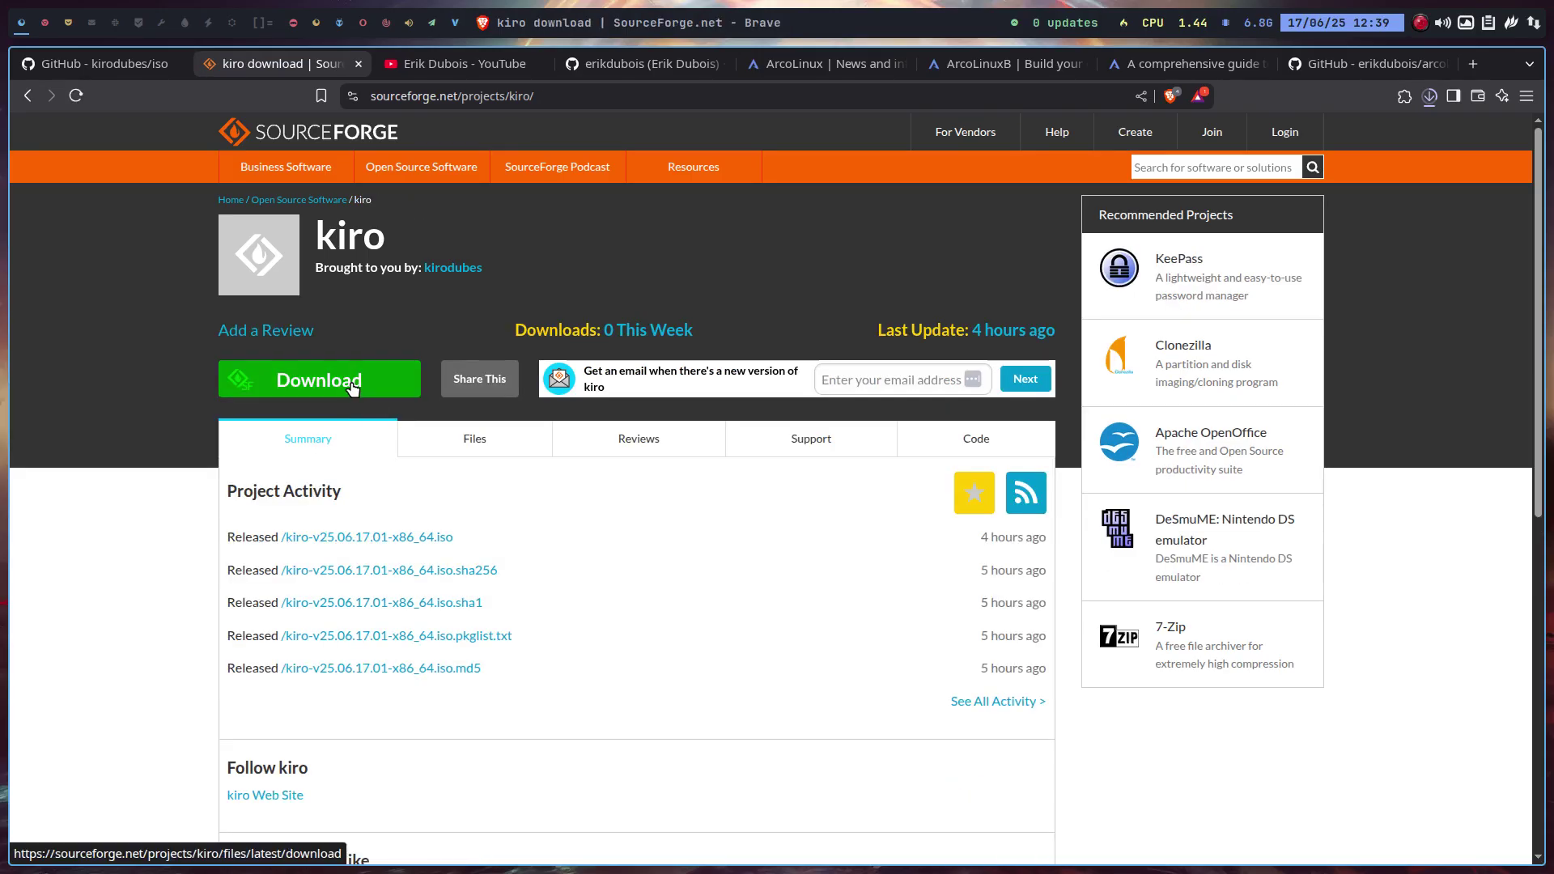
click(476, 442)
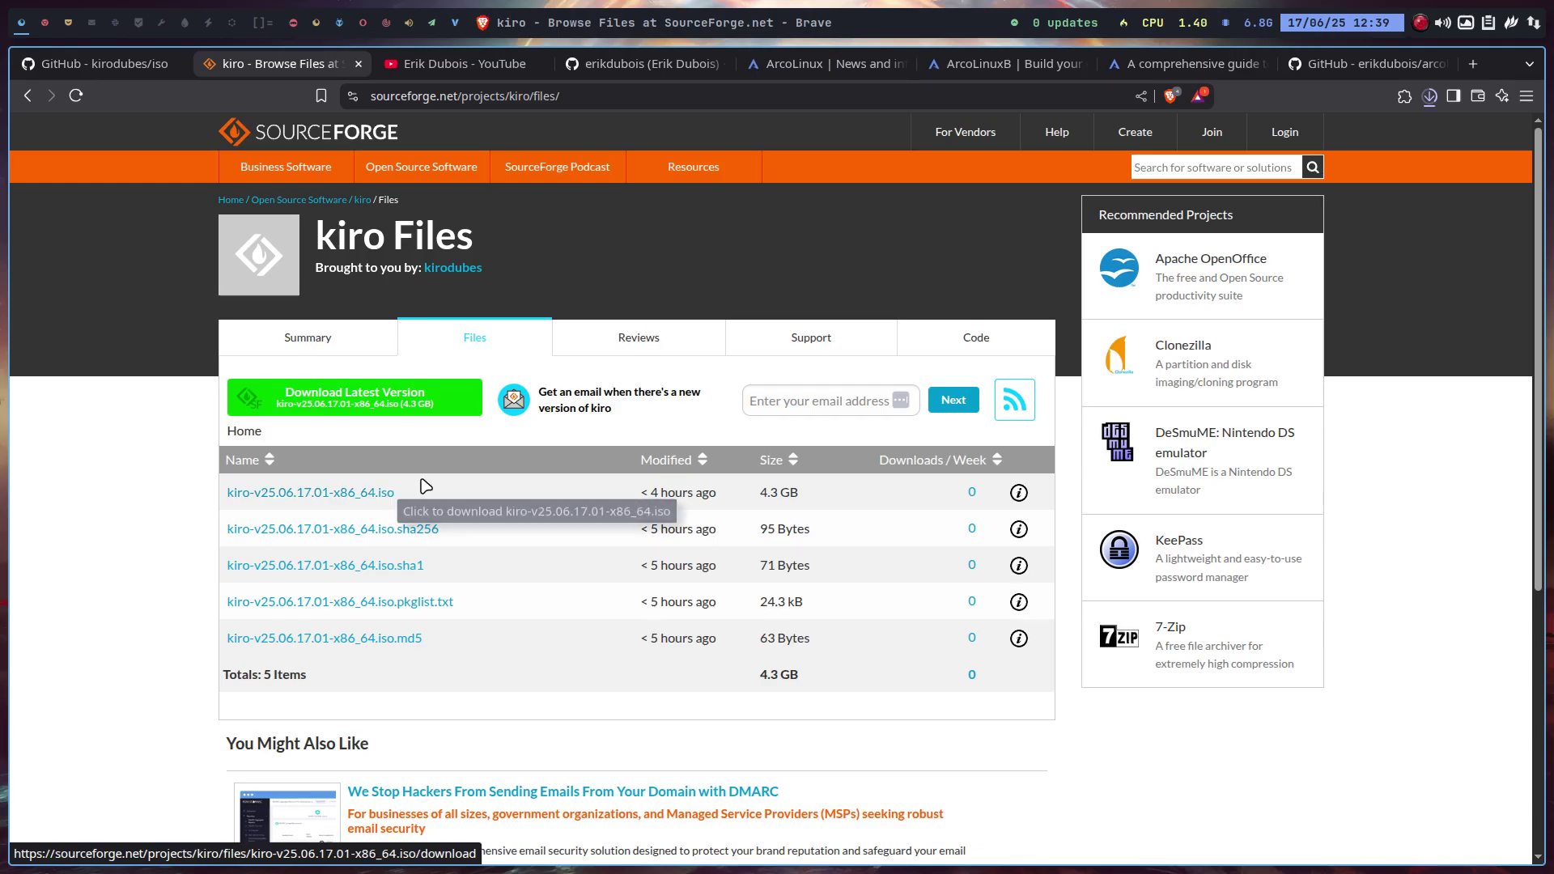
click(1429, 96)
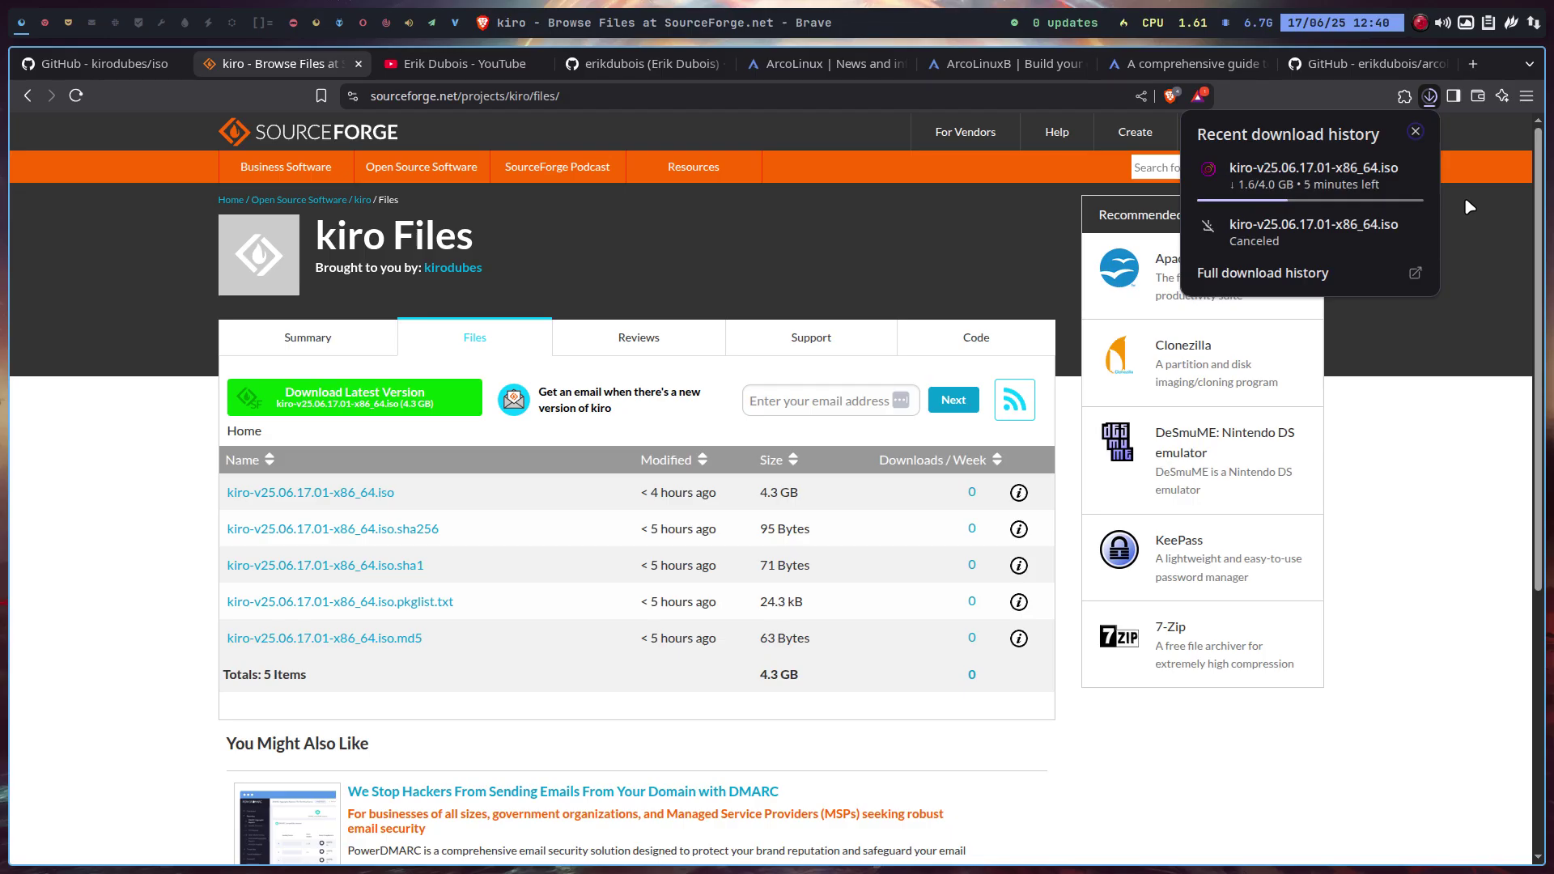
key(super)
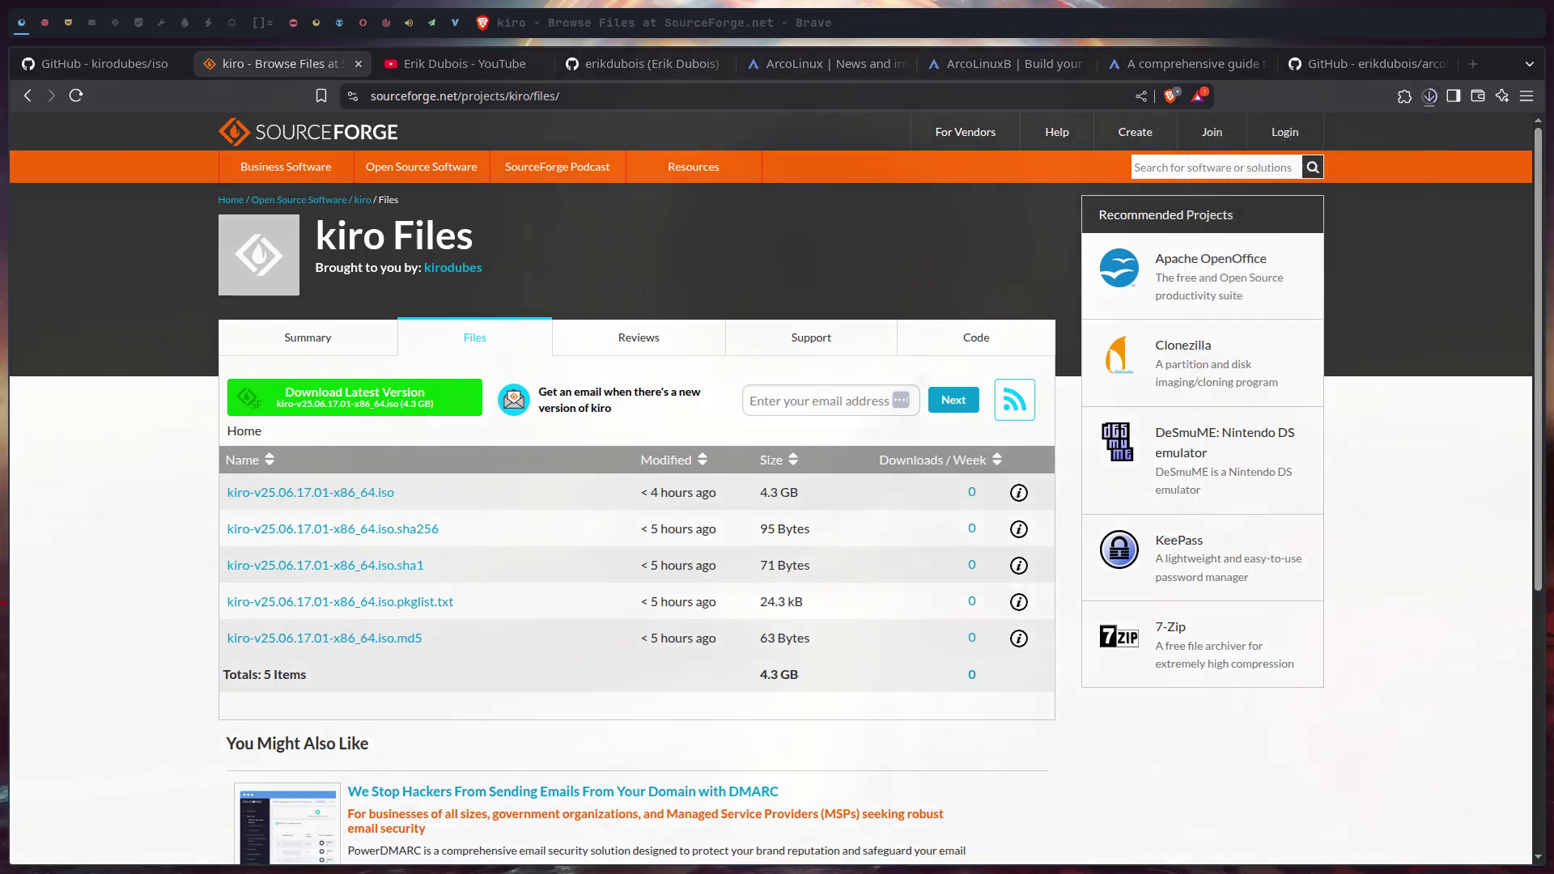